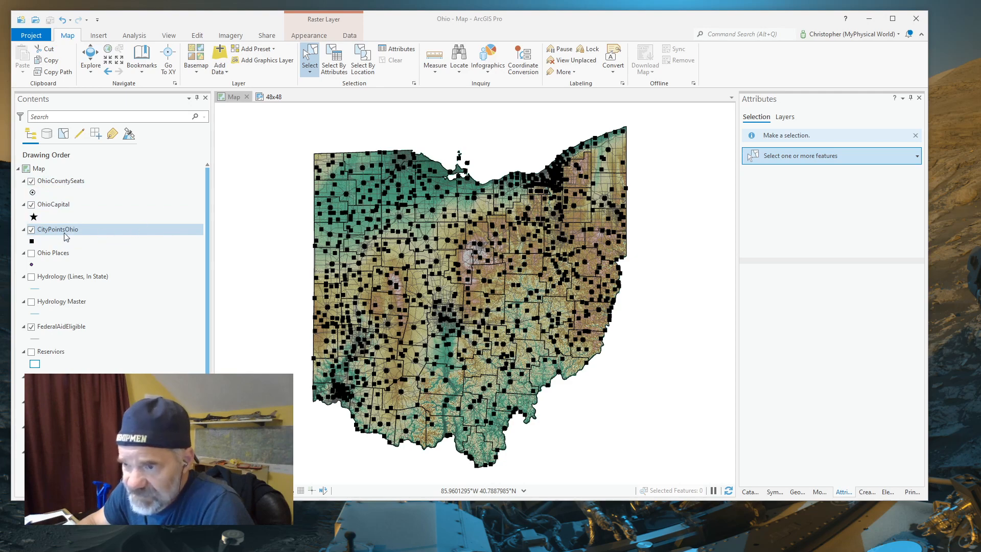
# Hide the OhioCapital and OhioCountySeats layers and make CityPointsOhio the active layer
pyautogui.click(31, 204)
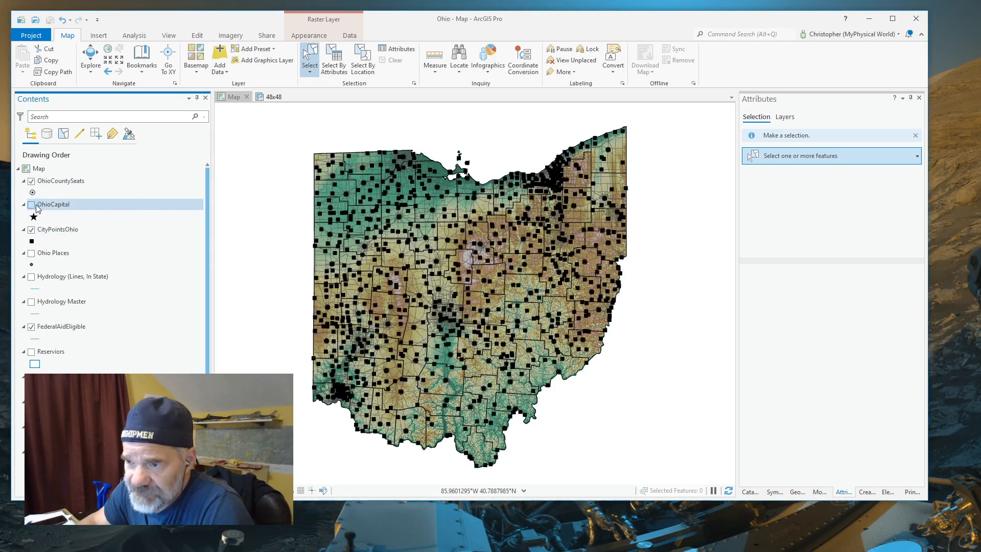
pyautogui.click(31, 181)
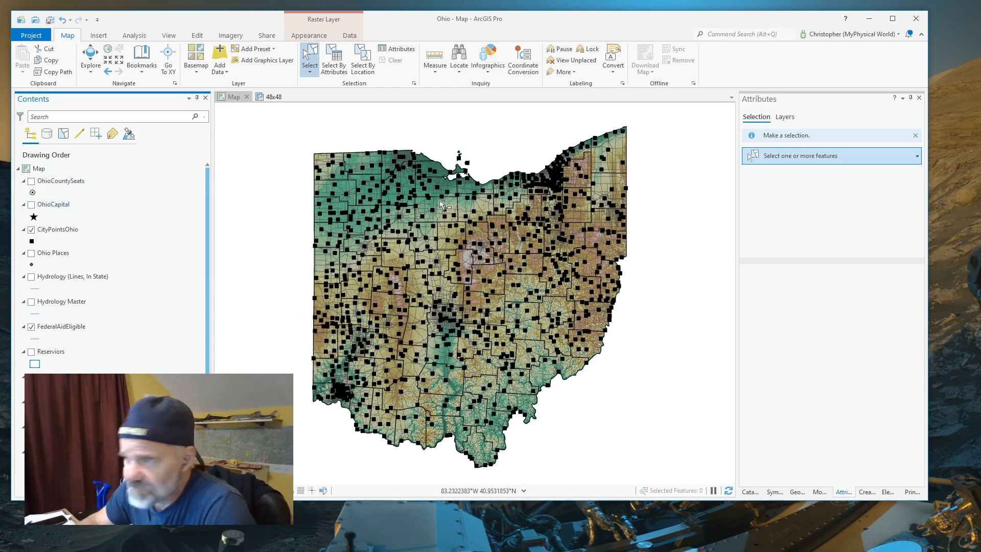
pyautogui.click(57, 229)
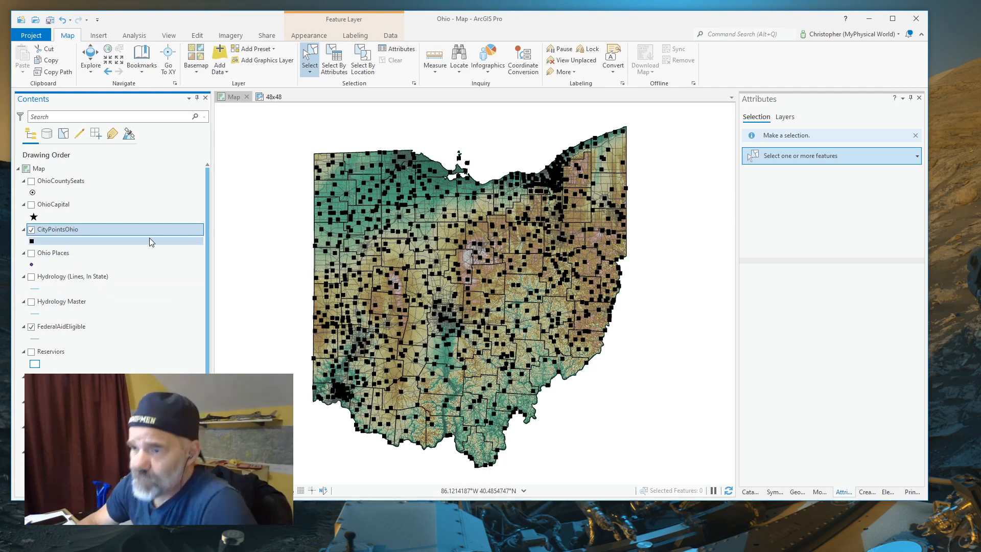
# Check which layers are selectable and return to the layer list in drawing order
pyautogui.click(64, 134)
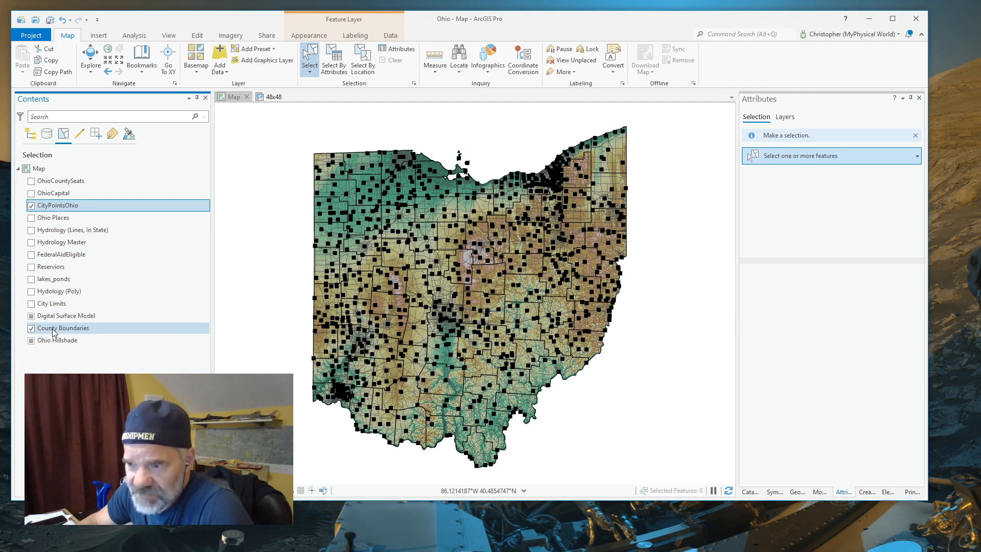
pyautogui.click(30, 135)
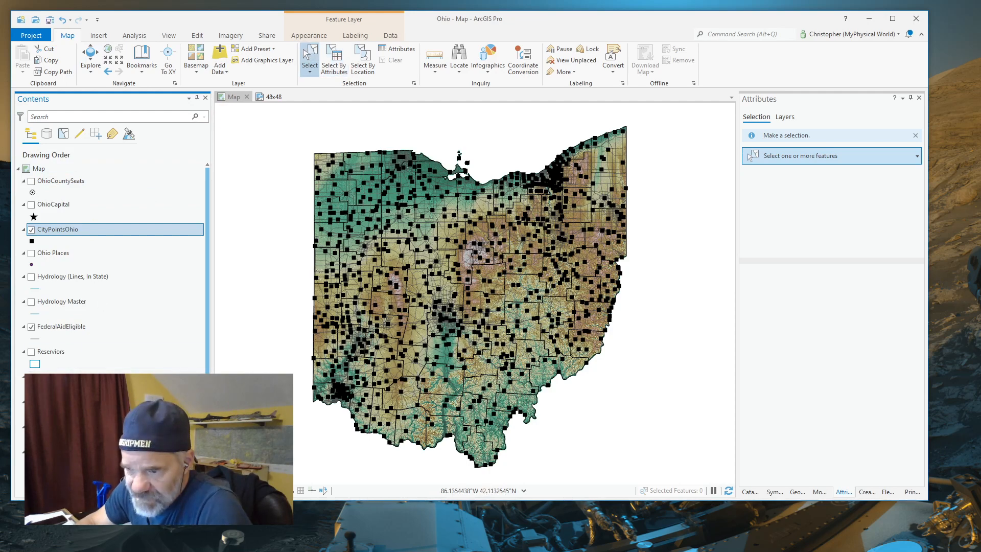
pyautogui.scroll(-2, 110, 265)
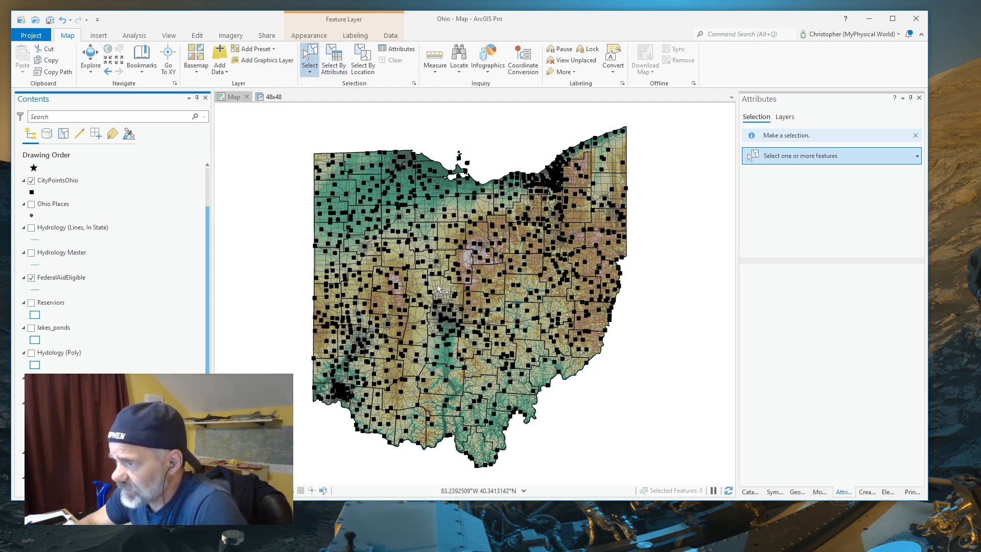
# Select Huron County from the County Boundaries layer on the map
pyautogui.click(488, 210)
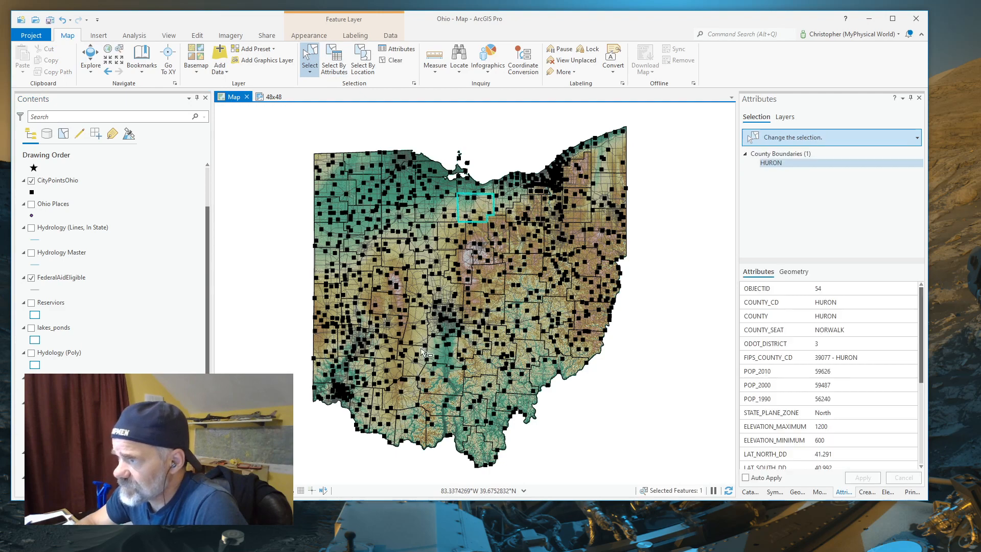
pyautogui.click(825, 344)
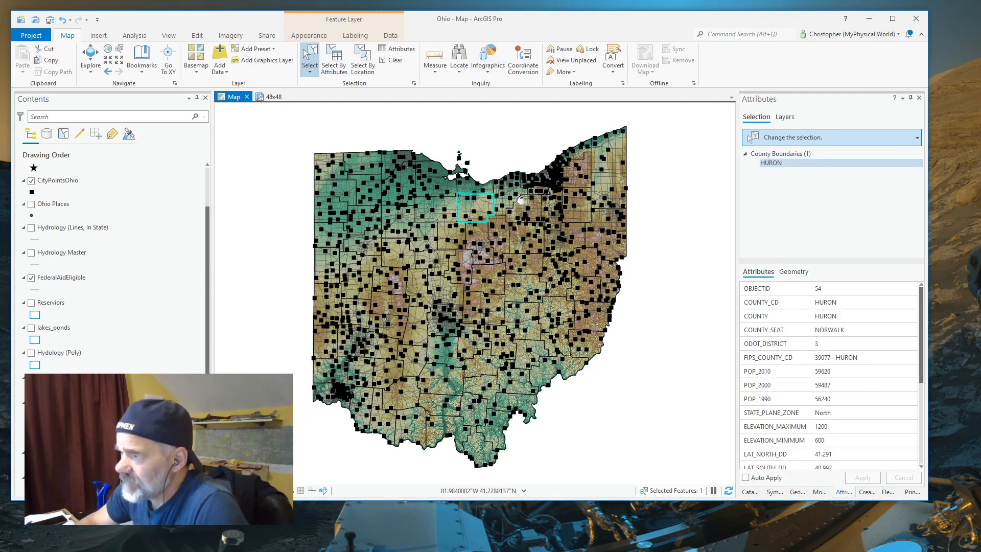
pyautogui.moveTo(520, 200); pyautogui.dragTo(520, 311)
pyautogui.scroll(4, 501, 328)
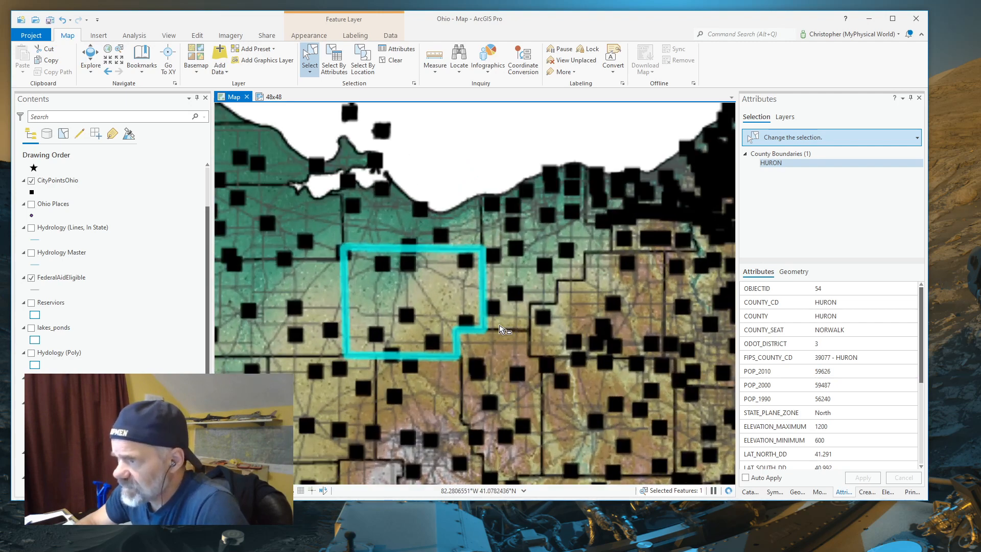
pyautogui.scroll(-2, 501, 328)
pyautogui.scroll(2, 500, 328)
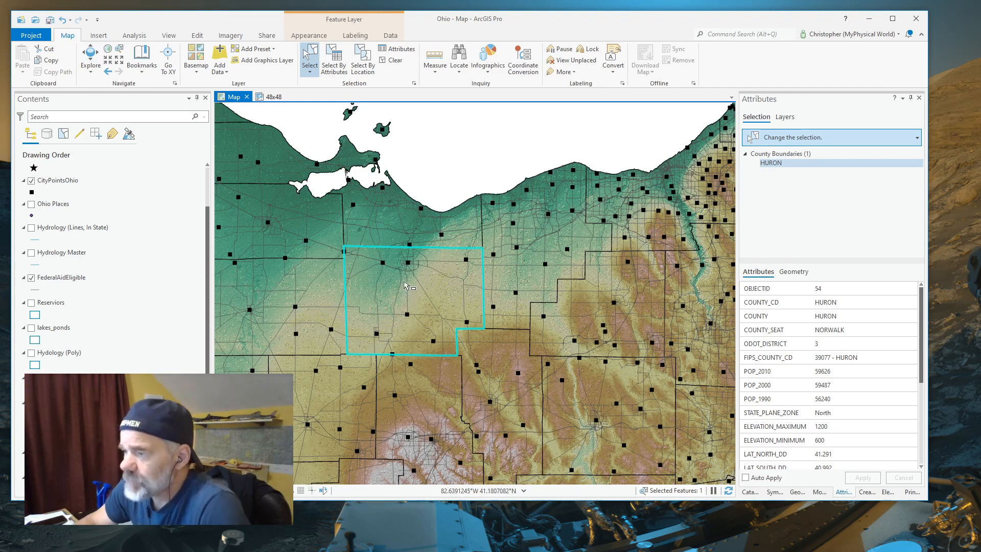
# Run Select By Location to select the CityPointsOhio features completely within the selected County Boundaries feature
pyautogui.click(366, 61)
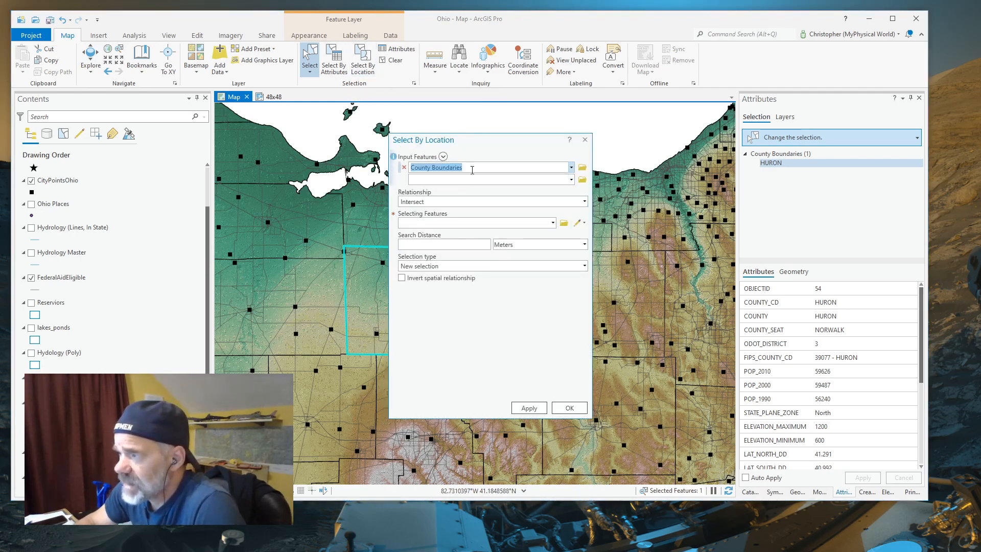
pyautogui.moveTo(498, 148); pyautogui.dragTo(601, 147)
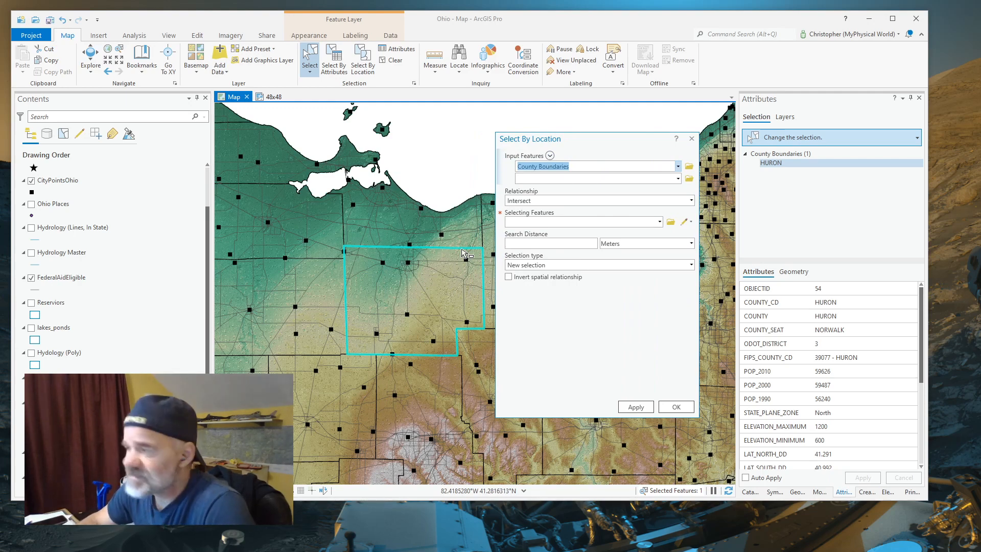
pyautogui.click(678, 166)
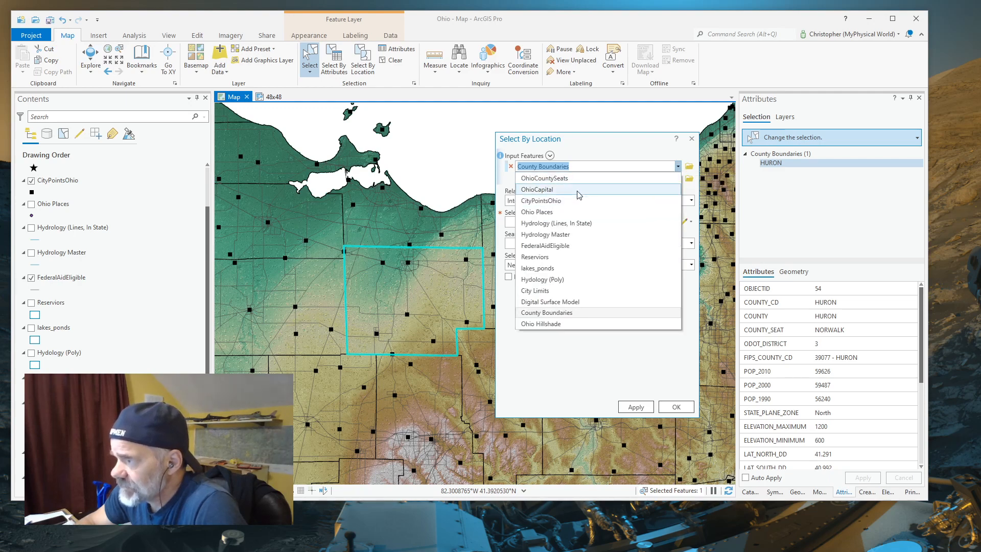
pyautogui.click(552, 201)
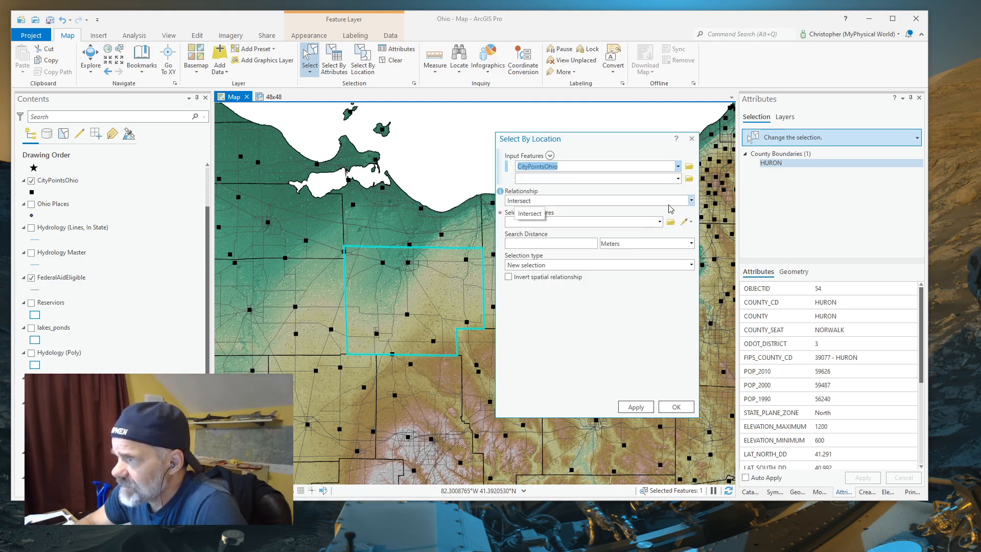
pyautogui.click(692, 202)
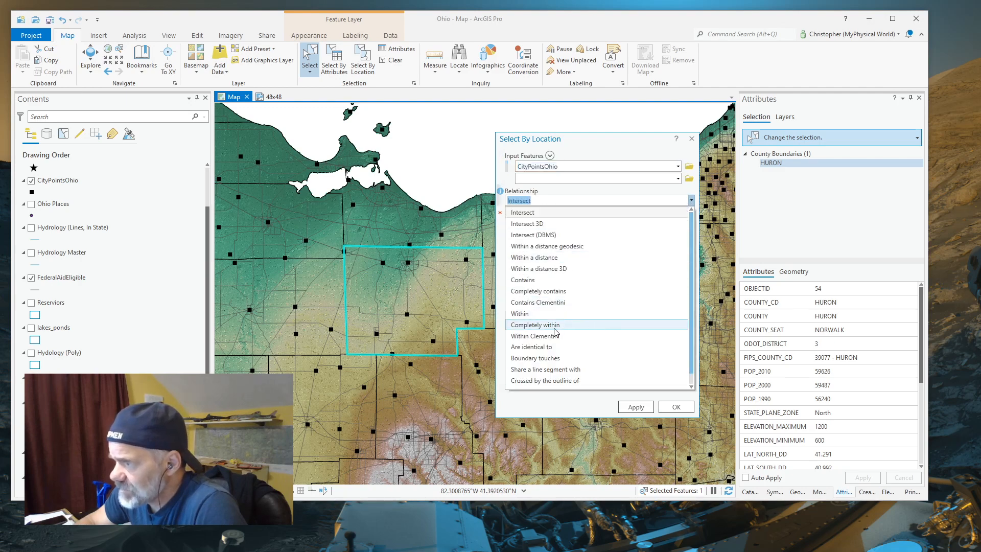
pyautogui.click(535, 325)
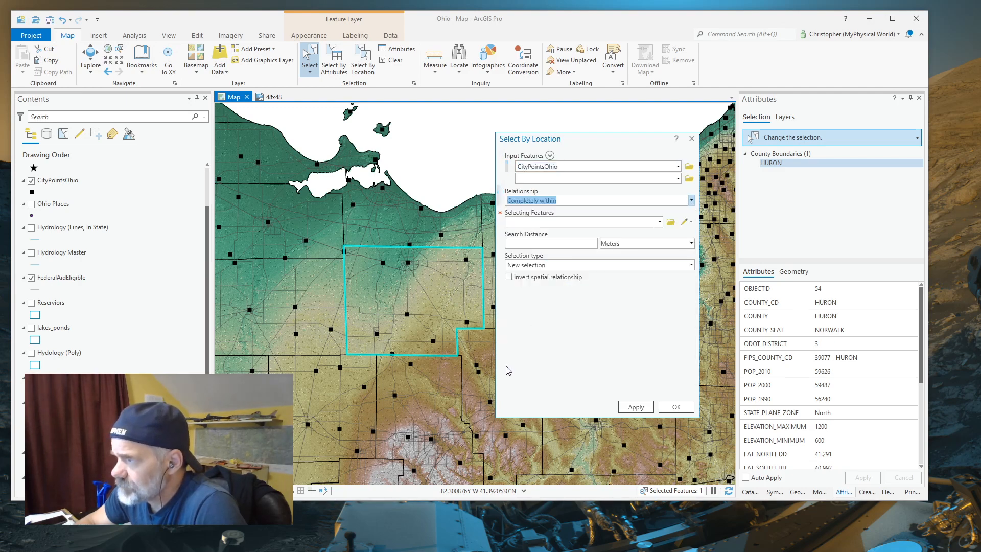
pyautogui.click(660, 221)
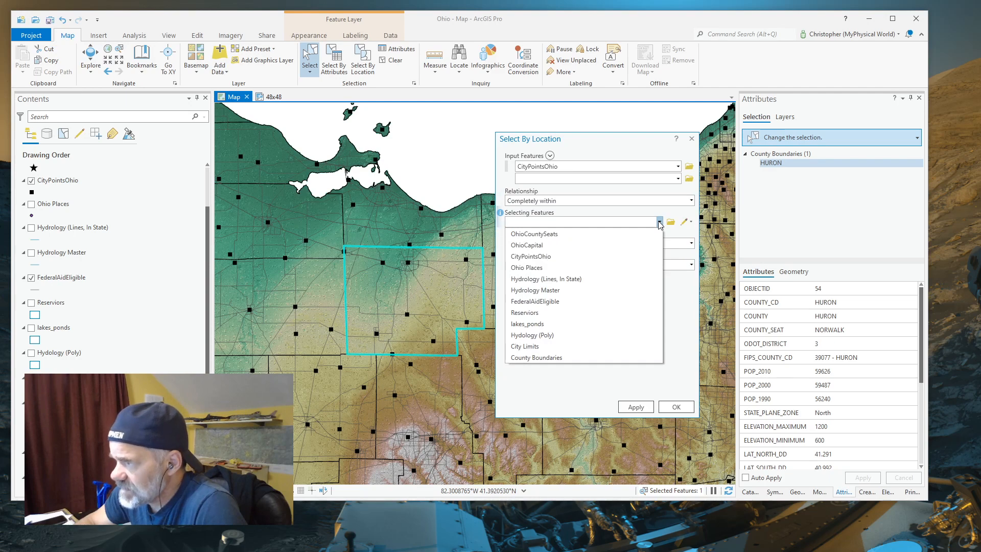
pyautogui.click(534, 358)
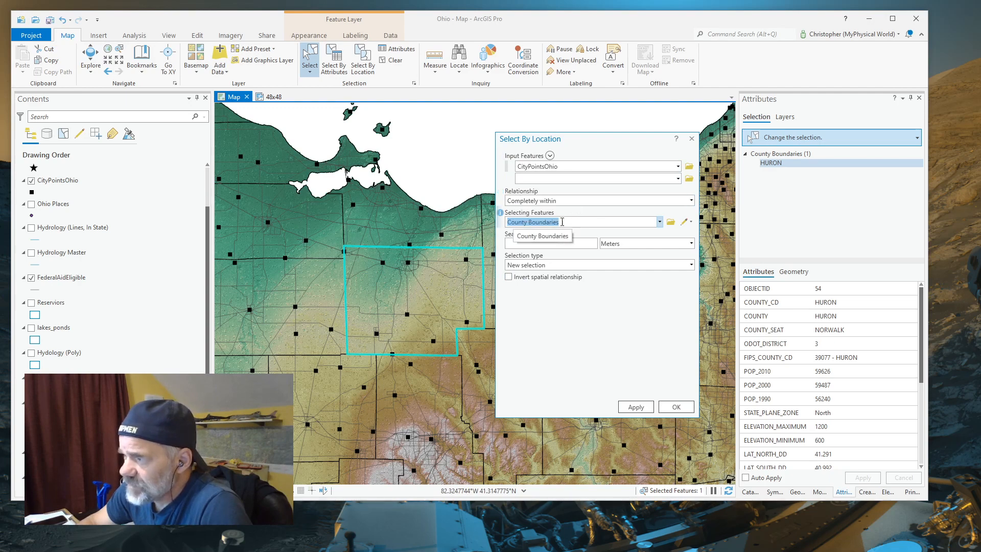
pyautogui.click(636, 407)
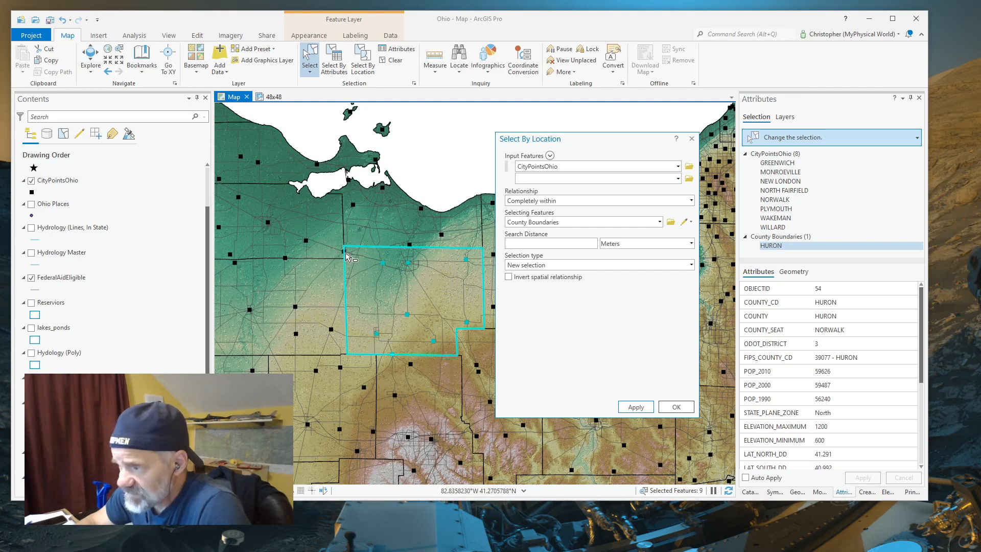
# Close Select By Location and change the City Limits polygon fill color to light pink
pyautogui.scroll(5, 343, 258)
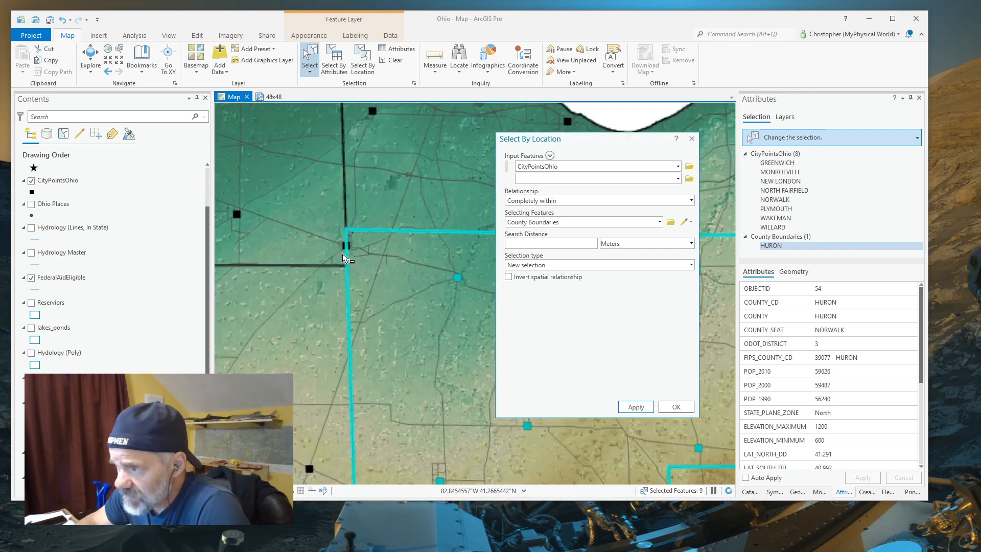
pyautogui.scroll(2, 347, 254)
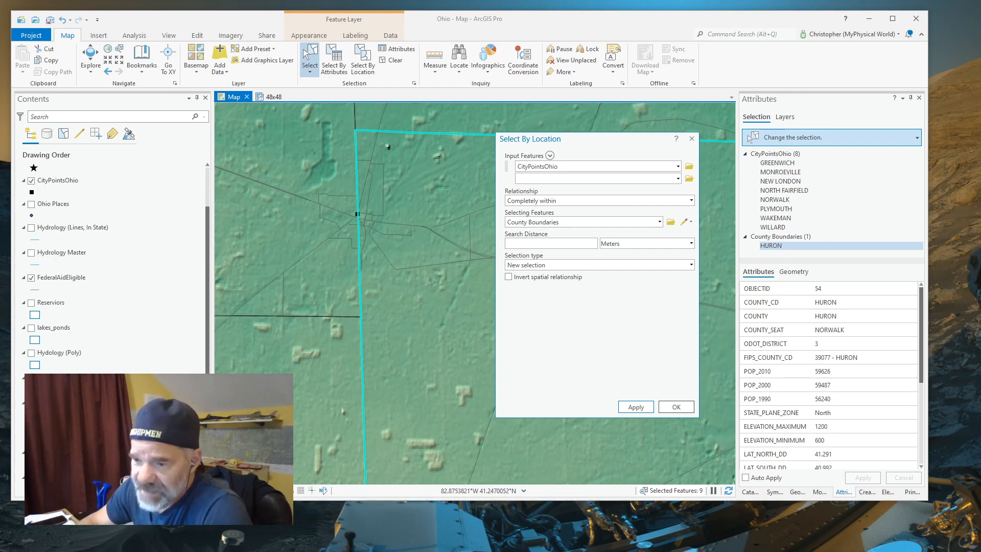
pyautogui.click(207, 383)
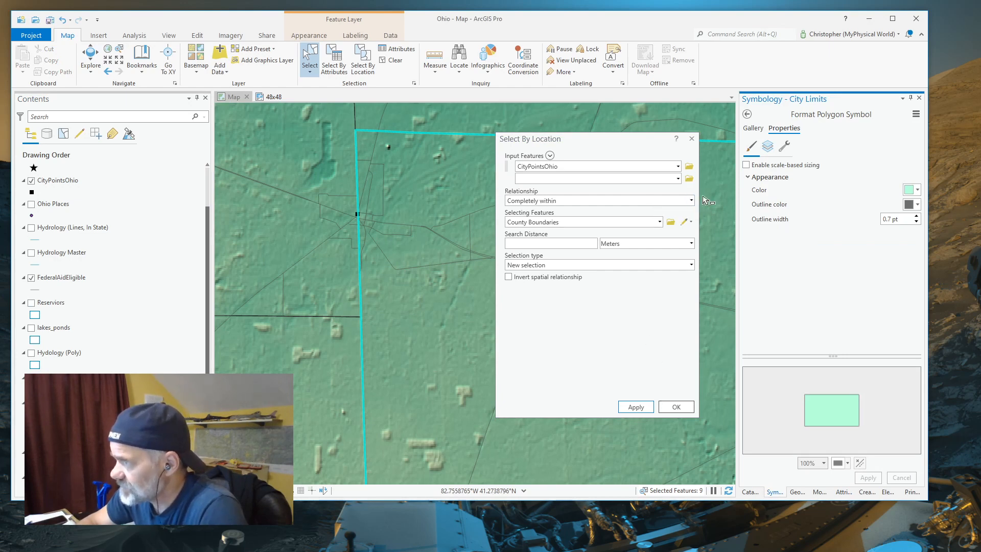
pyautogui.click(693, 140)
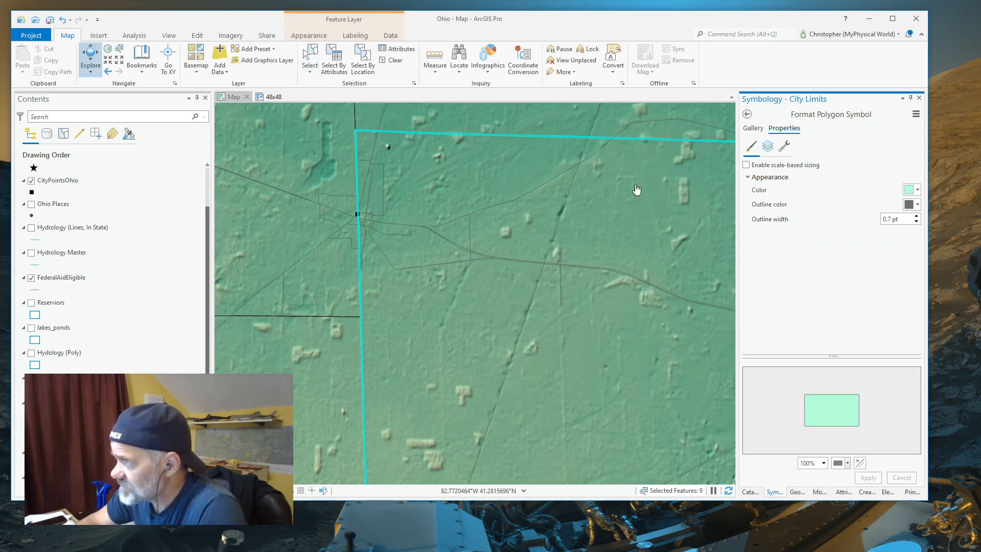
pyautogui.click(908, 191)
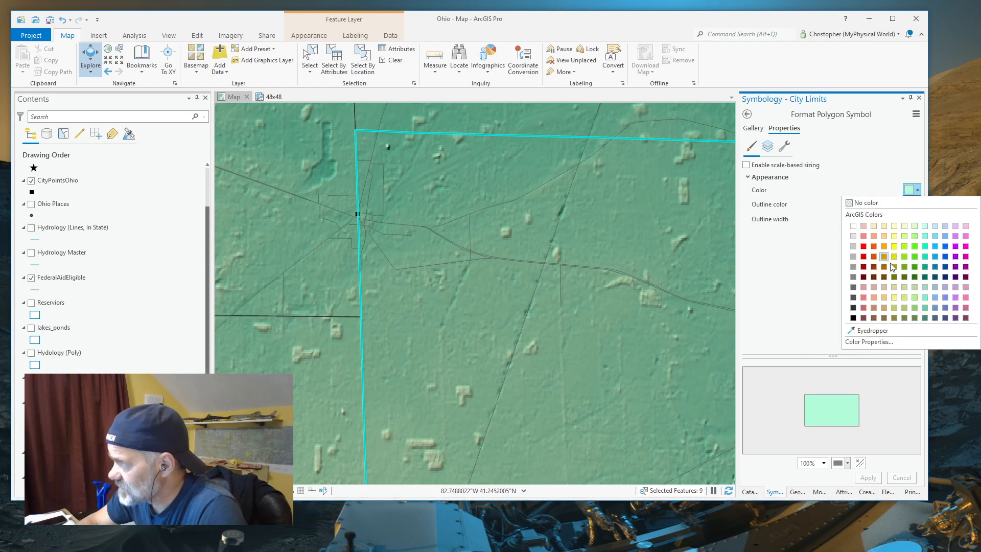
pyautogui.click(863, 226)
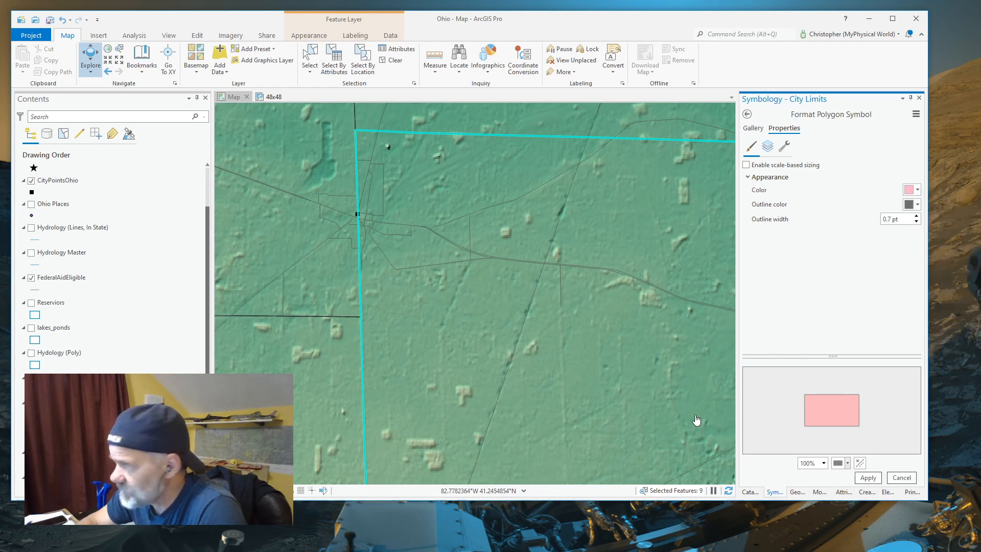
pyautogui.click(868, 477)
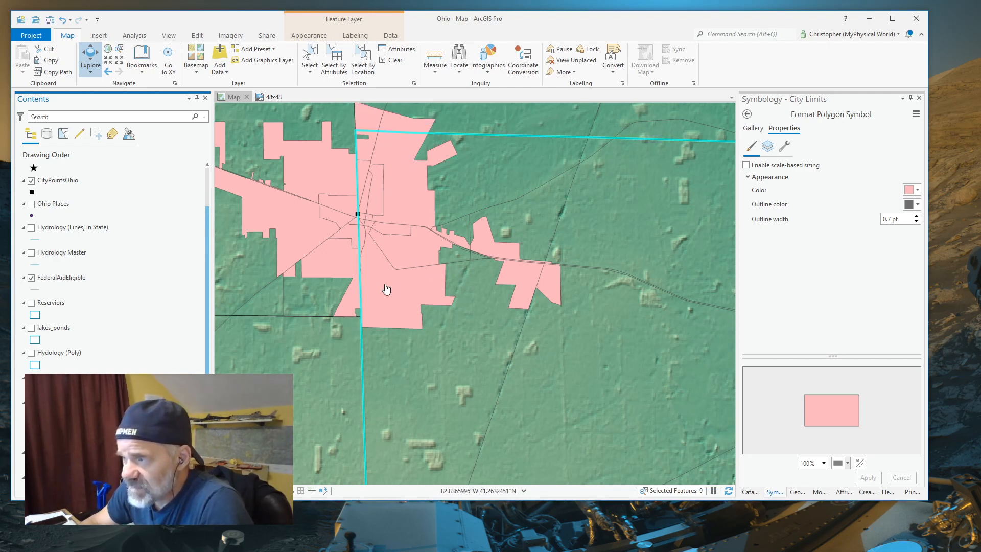
# Inspect the city limits straddling Huron County's northwest border, and hide the City Limits layer
pyautogui.click(395, 217)
pyautogui.moveTo(395, 216); pyautogui.dragTo(452, 323)
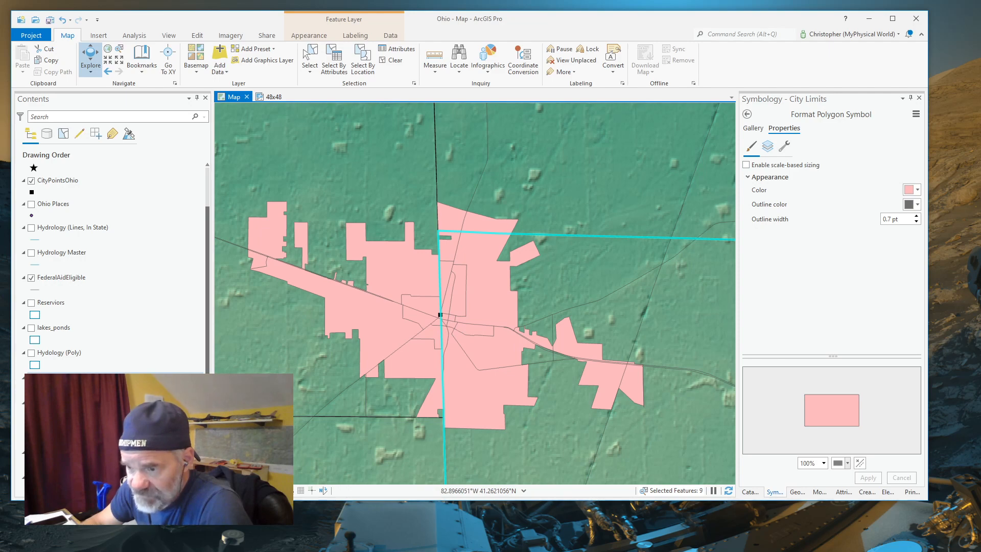
pyautogui.click(31, 378)
# Examine the selected city points inside and along the boundary of Huron County
pyautogui.scroll(-2, 374, 256)
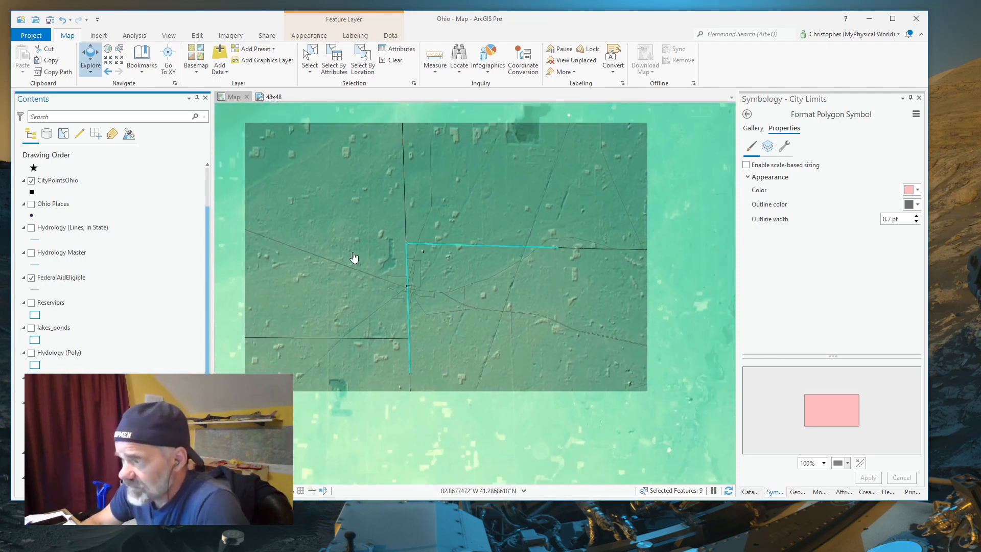
pyautogui.scroll(4, 412, 254)
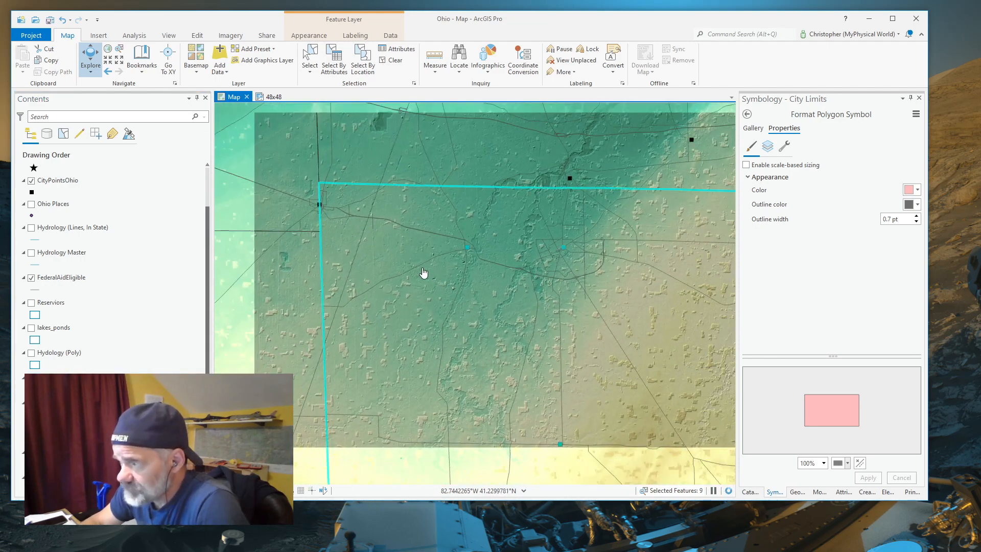
pyautogui.scroll(-3, 424, 273)
pyautogui.moveTo(565, 346); pyautogui.dragTo(523, 286)
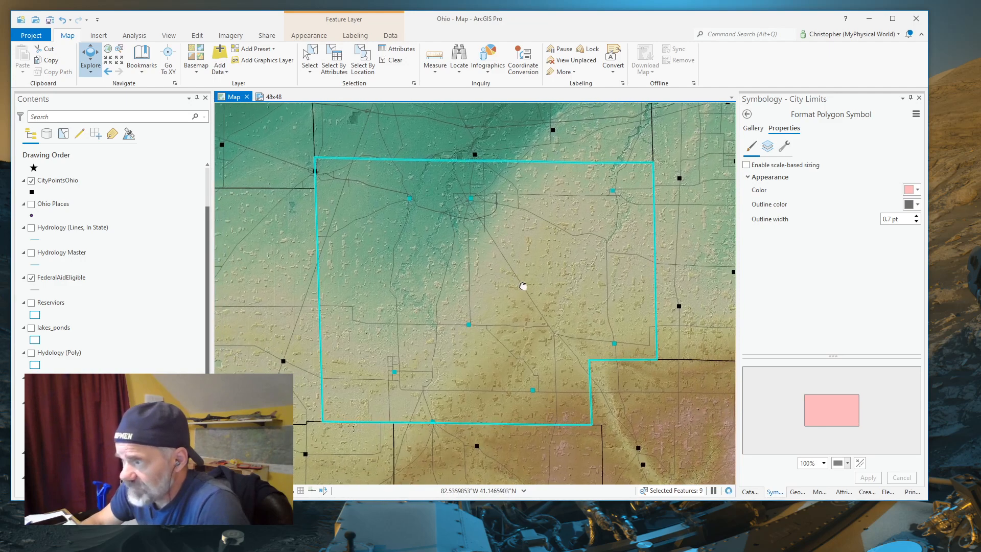
pyautogui.scroll(-2, 521, 340)
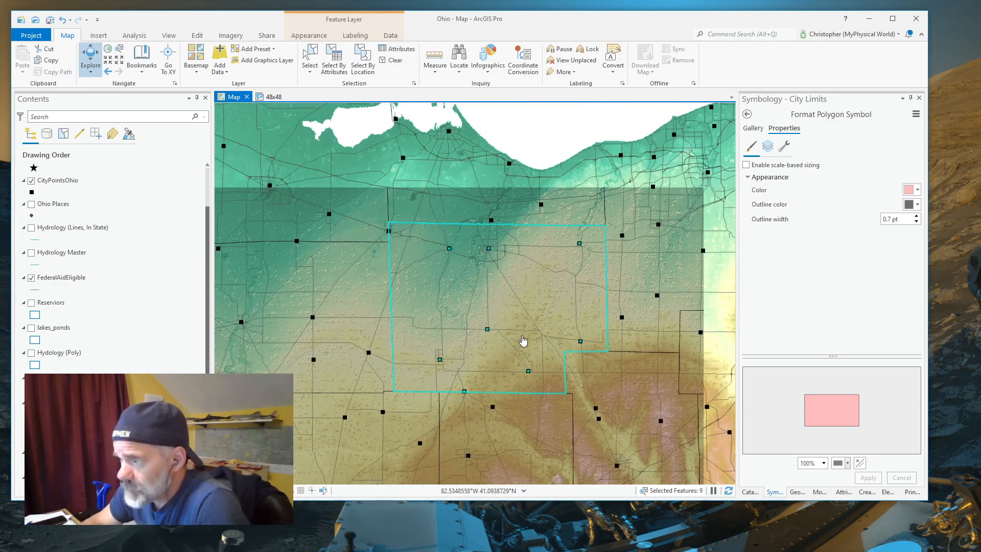
pyautogui.scroll(2, 523, 340)
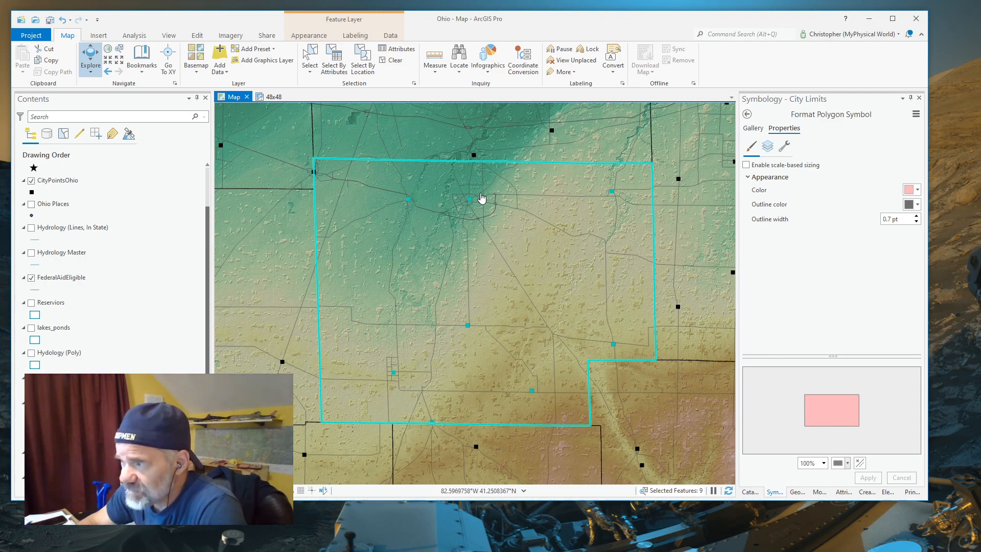
pyautogui.scroll(1, 483, 197)
pyautogui.scroll(2, 483, 197)
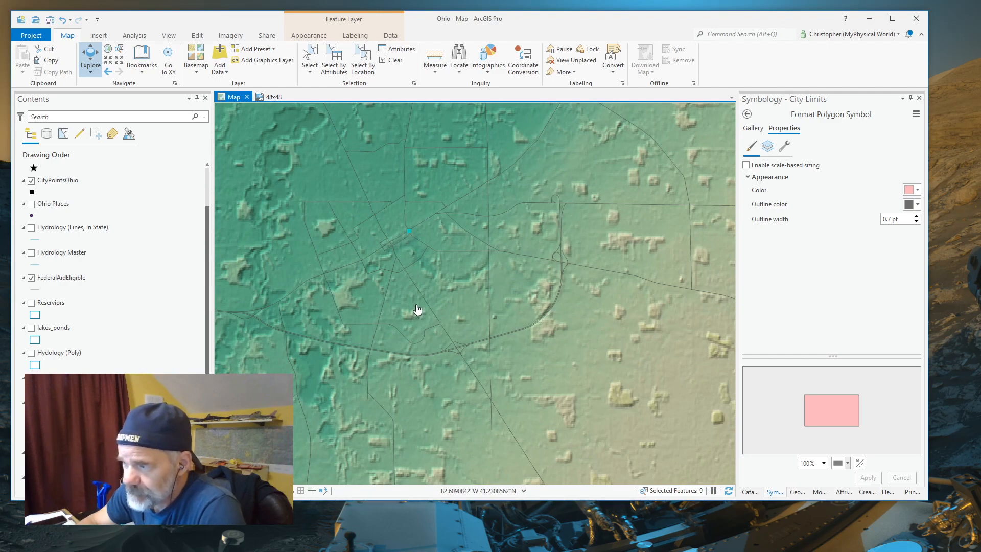
pyautogui.scroll(-5, 417, 310)
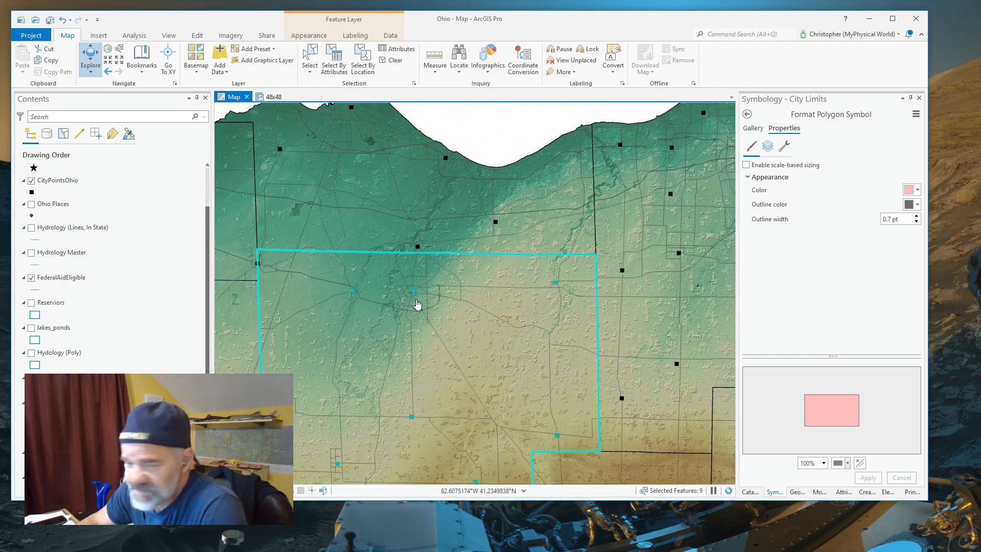
pyautogui.scroll(-2, 428, 290)
pyautogui.moveTo(413, 342); pyautogui.dragTo(448, 293)
pyautogui.scroll(2, 448, 296)
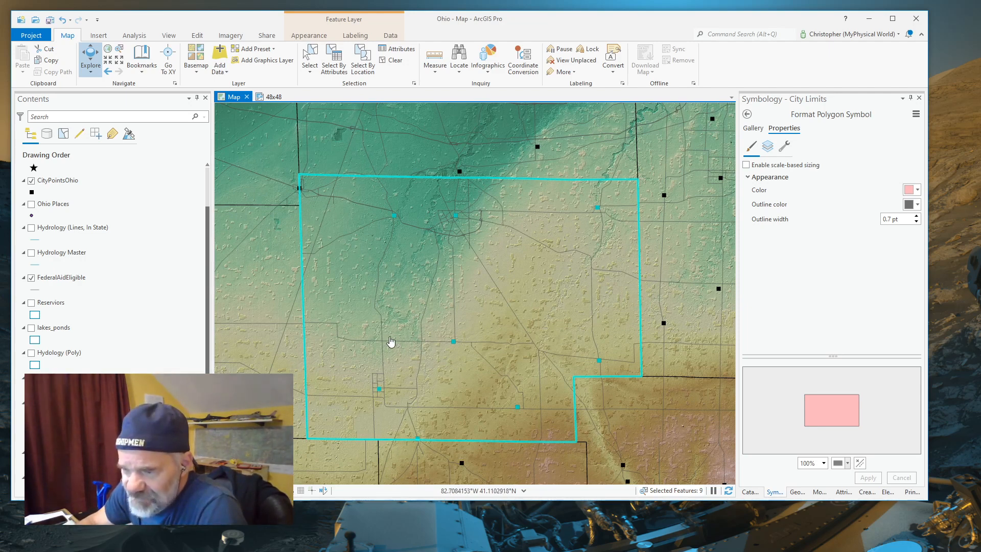
# Inspect the city points near county borders southeast of Huron County, and return the view to Huron County
pyautogui.moveTo(621, 435); pyautogui.dragTo(491, 192)
pyautogui.moveTo(561, 372); pyautogui.dragTo(478, 238)
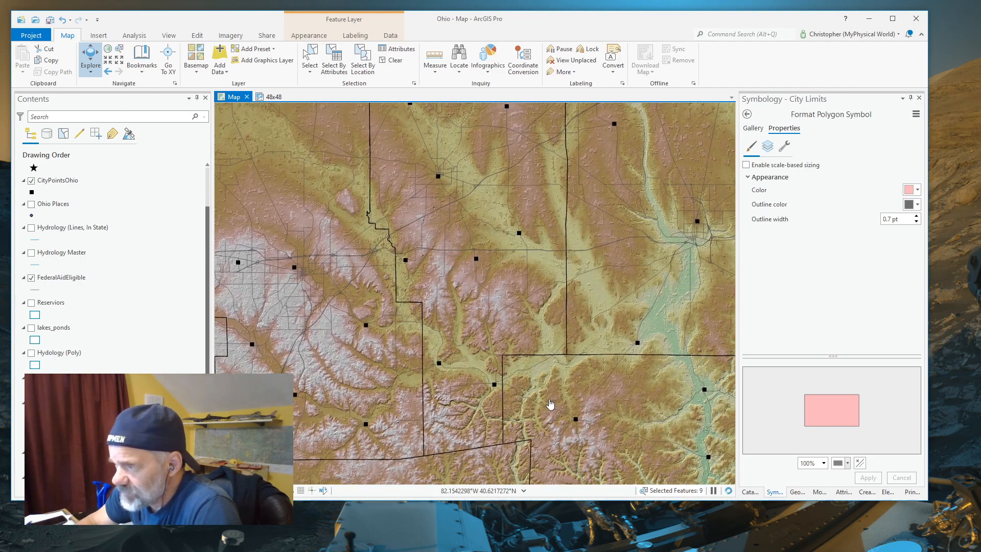
pyautogui.moveTo(550, 405); pyautogui.dragTo(495, 247)
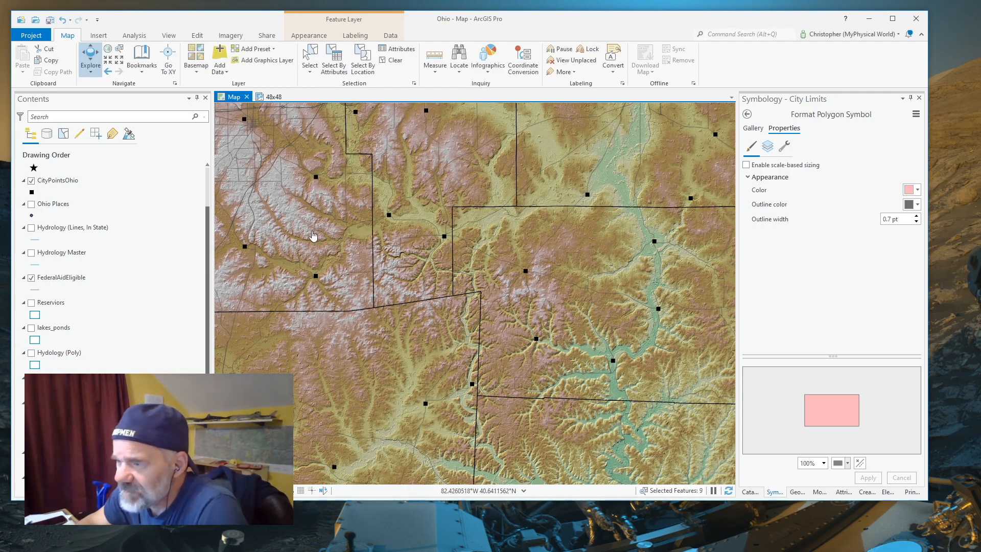
pyautogui.moveTo(286, 214); pyautogui.dragTo(505, 369)
pyautogui.moveTo(339, 240); pyautogui.dragTo(509, 457)
pyautogui.moveTo(390, 219); pyautogui.dragTo(283, 369)
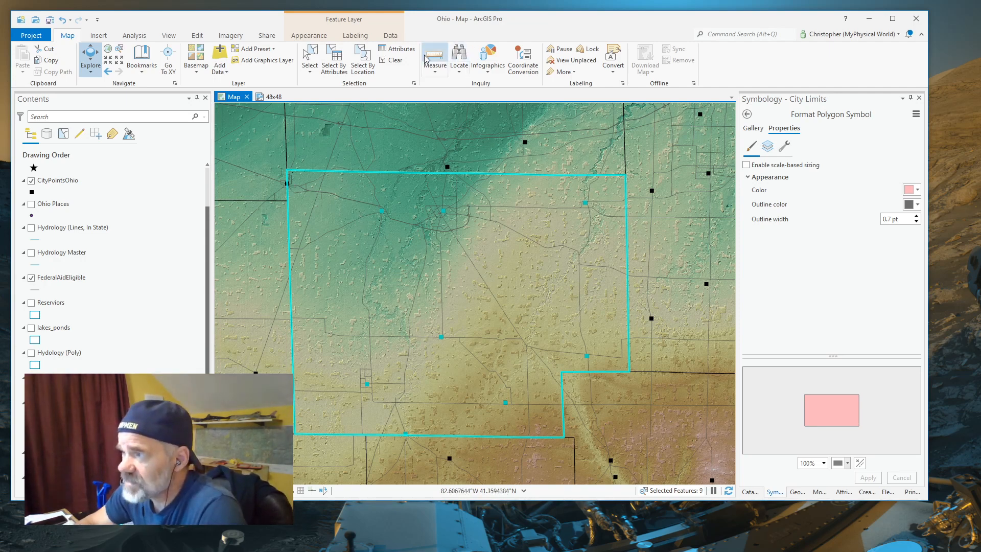
# Run Select By Location to select CityPointsOhio features within a distance of 2000 meters of the selected County Boundaries feature
pyautogui.click(361, 62)
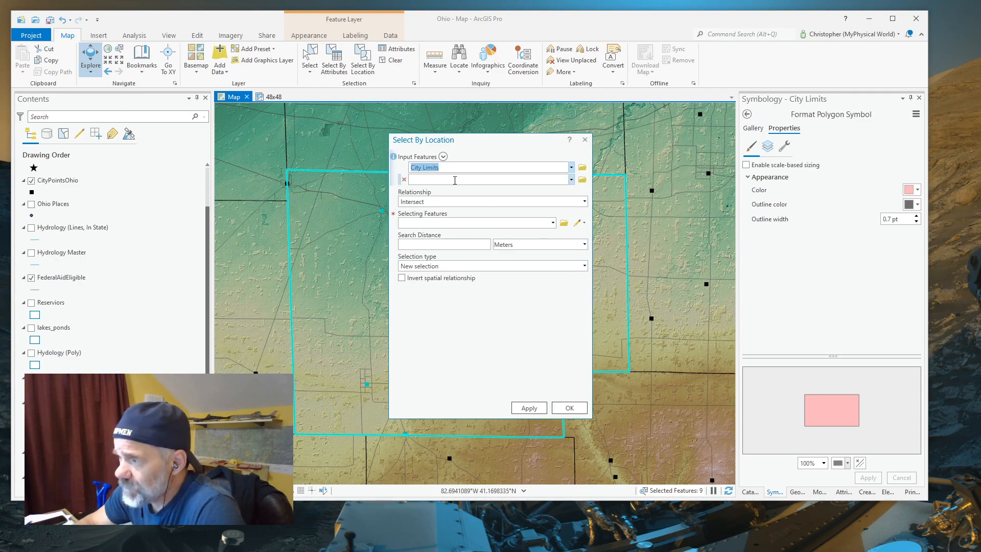
pyautogui.click(570, 168)
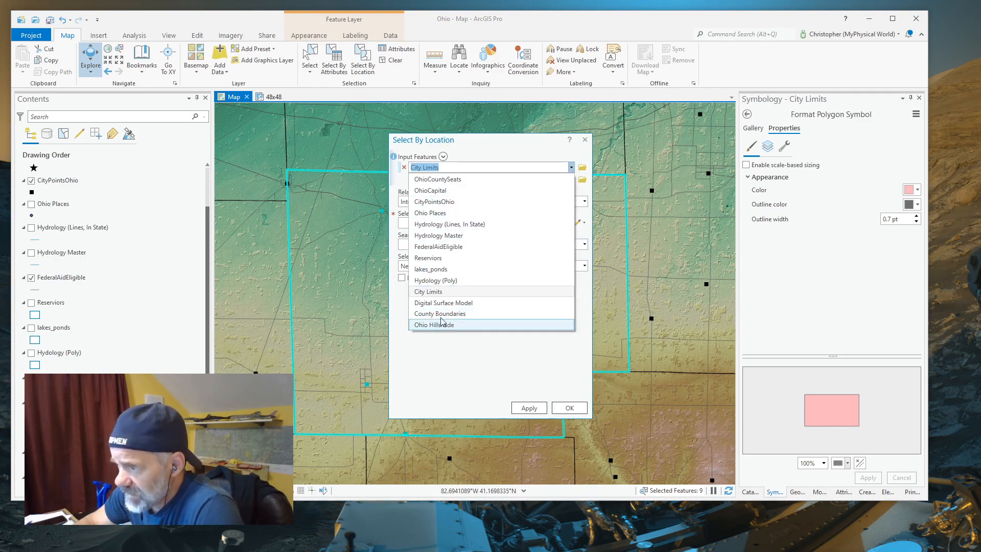
pyautogui.click(434, 201)
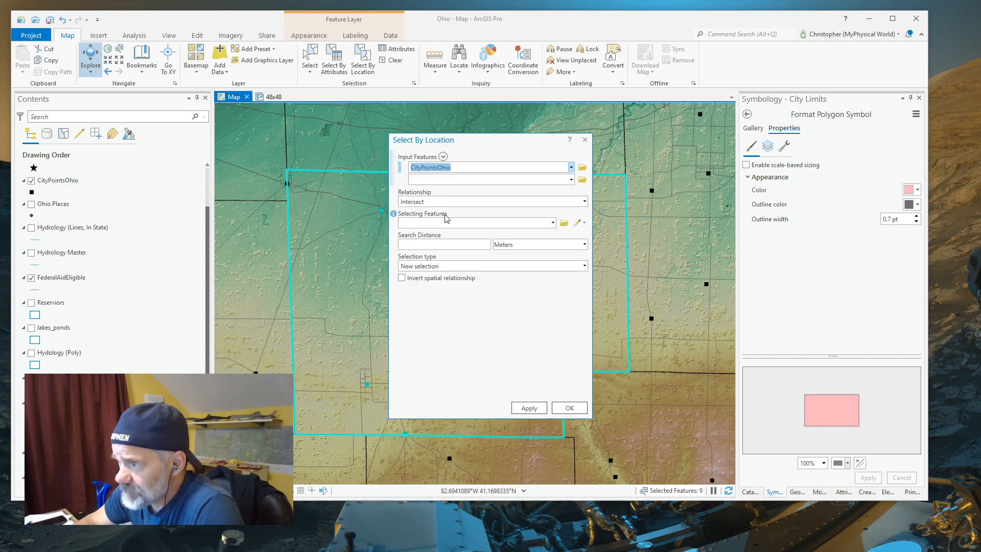
pyautogui.click(585, 202)
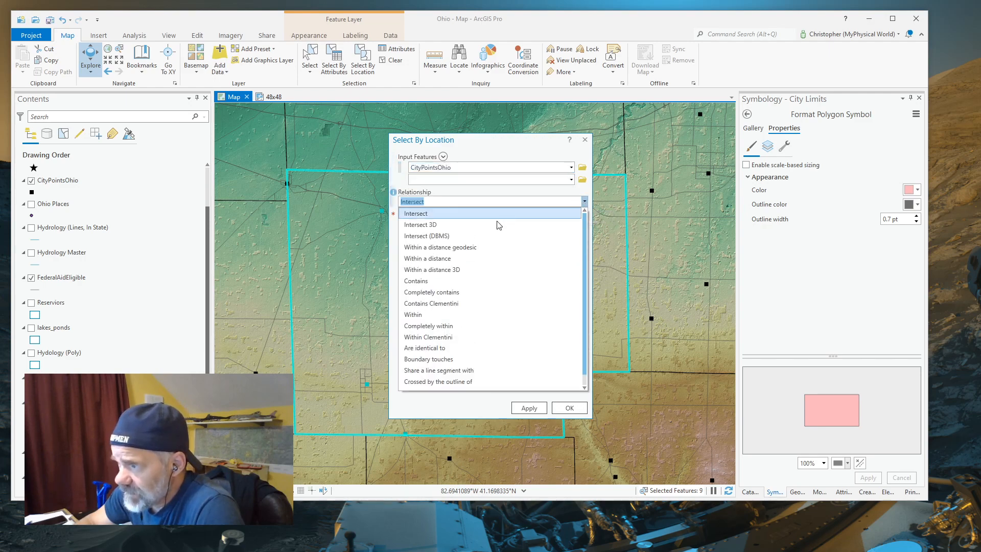
pyautogui.click(417, 261)
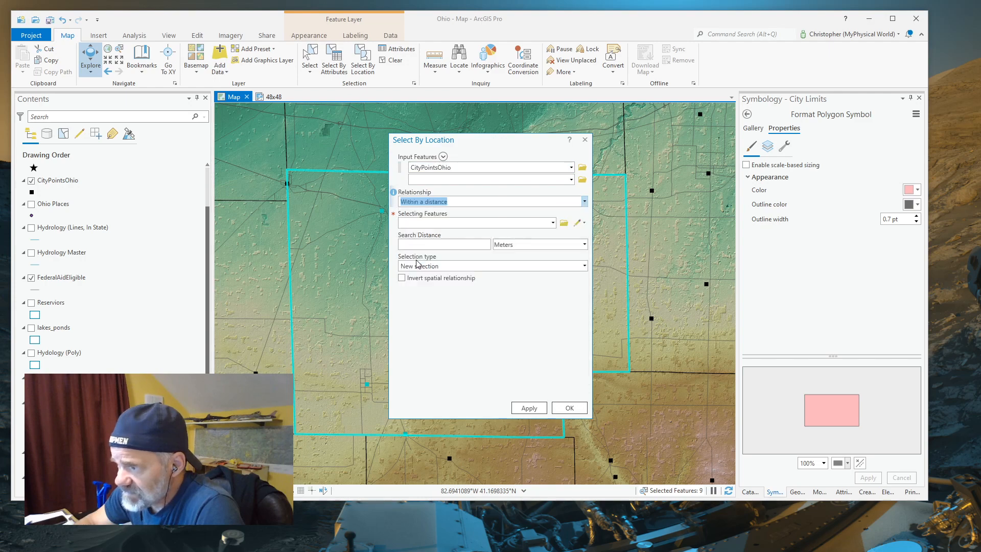
pyautogui.click(553, 223)
pyautogui.click(438, 358)
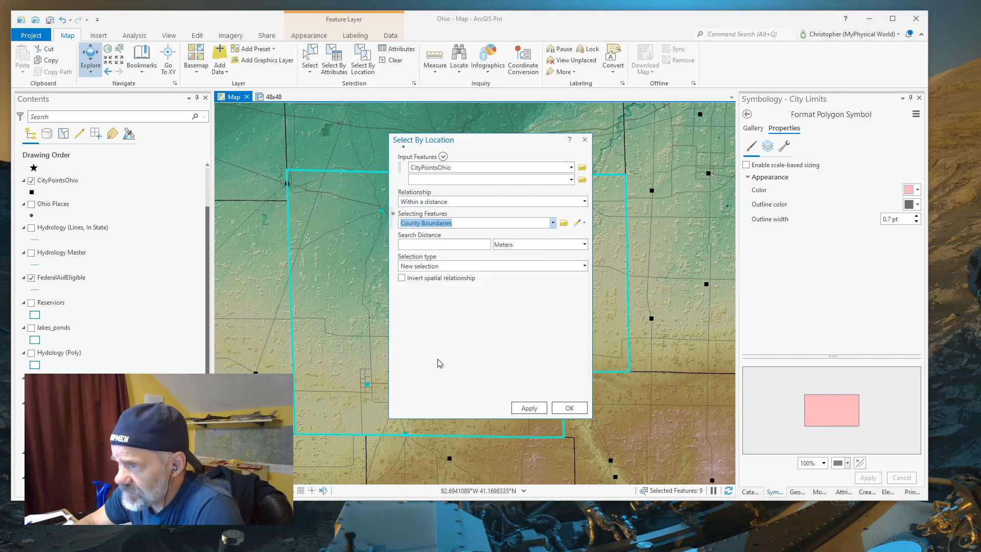
pyautogui.click(424, 245)
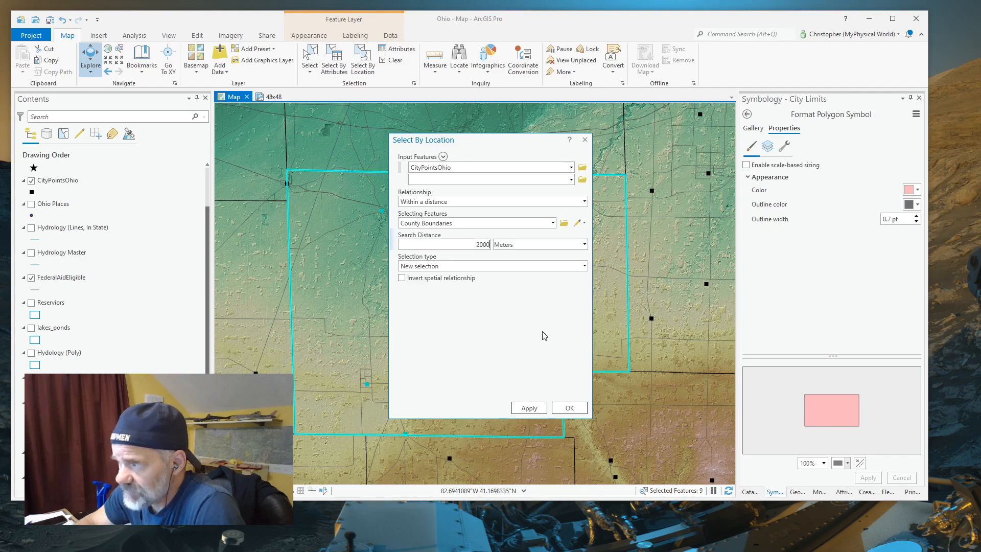
pyautogui.click(529, 409)
pyautogui.moveTo(527, 146); pyautogui.dragTo(784, 200)
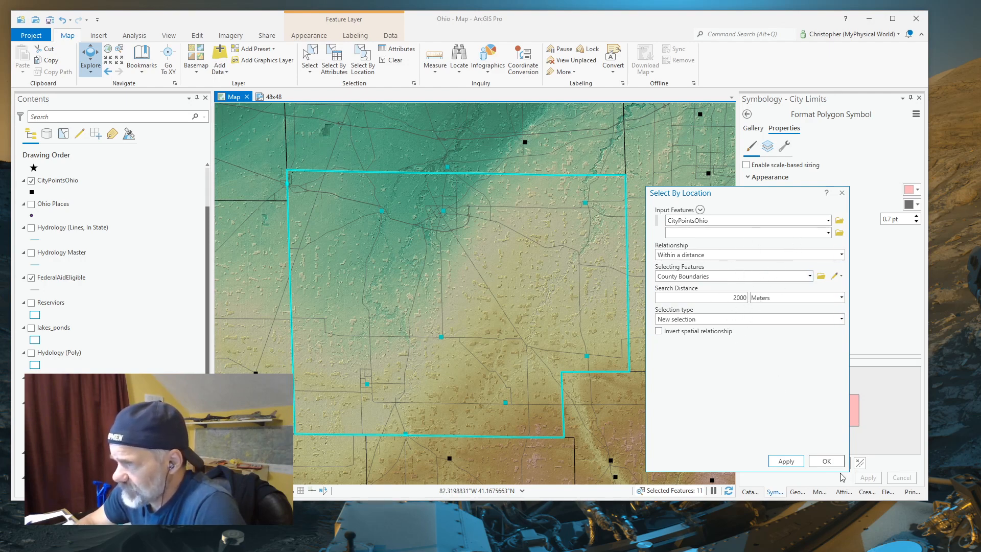
pyautogui.click(827, 462)
# Select Huron County on the map and add the adjoining county to its south to the selection
pyautogui.scroll(-4, 416, 271)
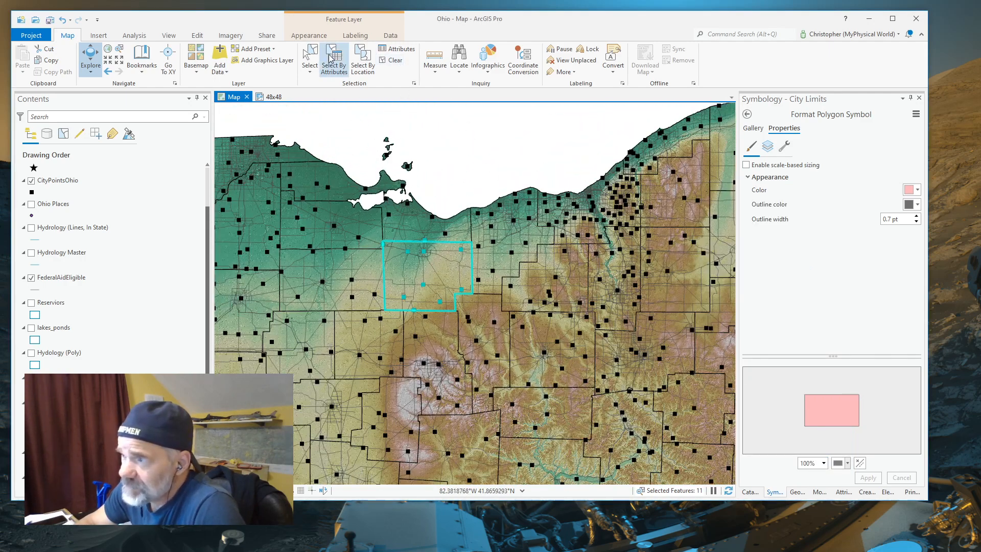
pyautogui.click(310, 59)
pyautogui.click(448, 282)
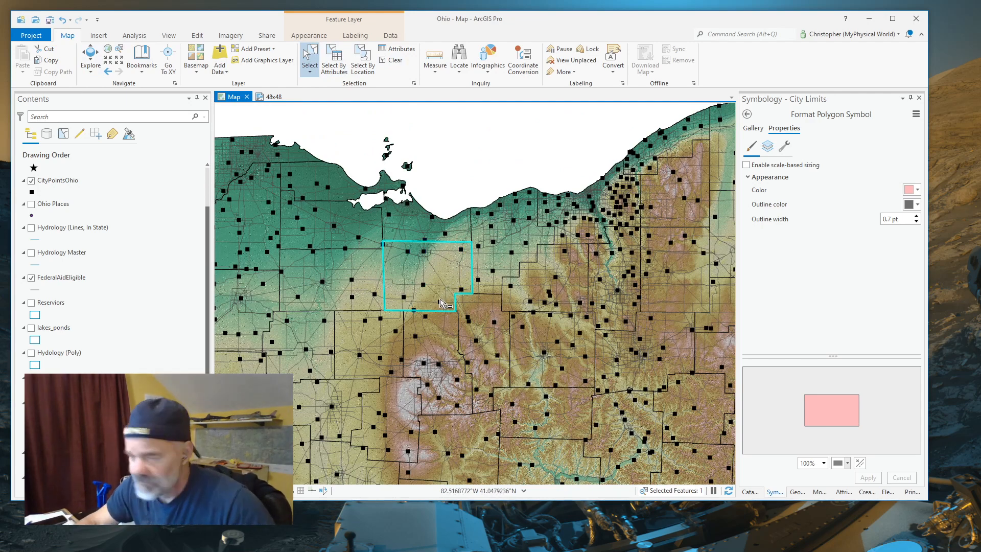
pyautogui.keyDown('shift'); pyautogui.click(437, 339); pyautogui.keyUp('shift')
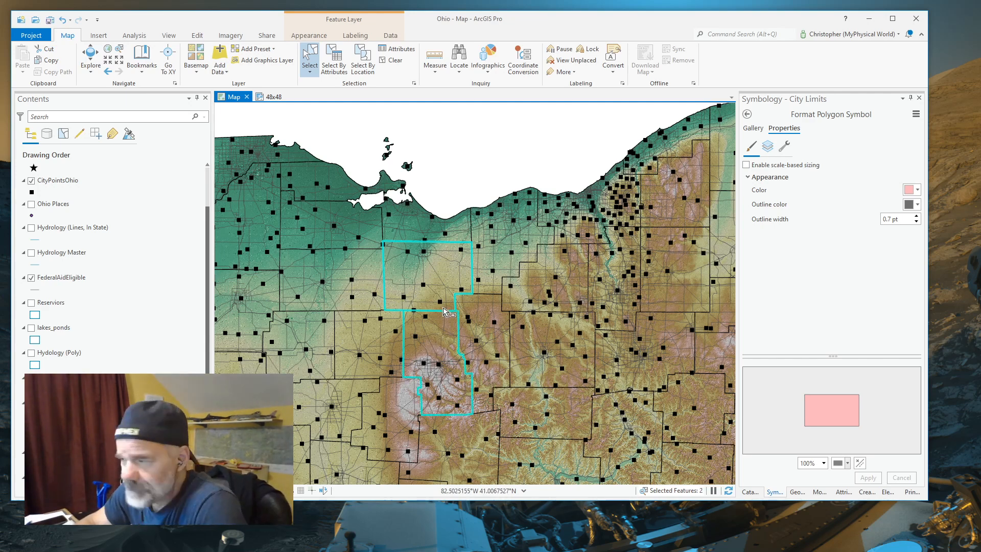
# Use Select By Location to select CityPointsOhio features completely within the two selected County Boundaries features, and close the dialog
pyautogui.click(362, 59)
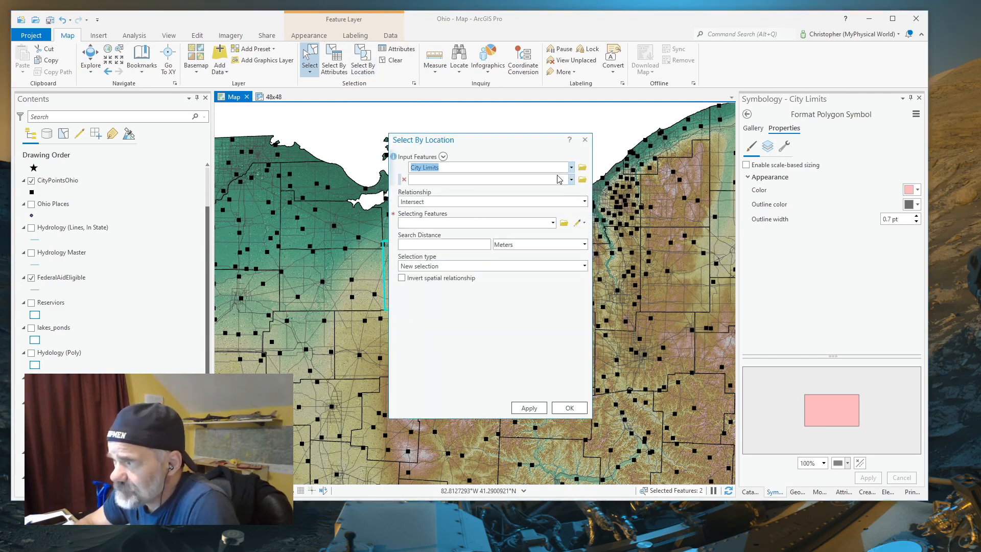
pyautogui.click(571, 167)
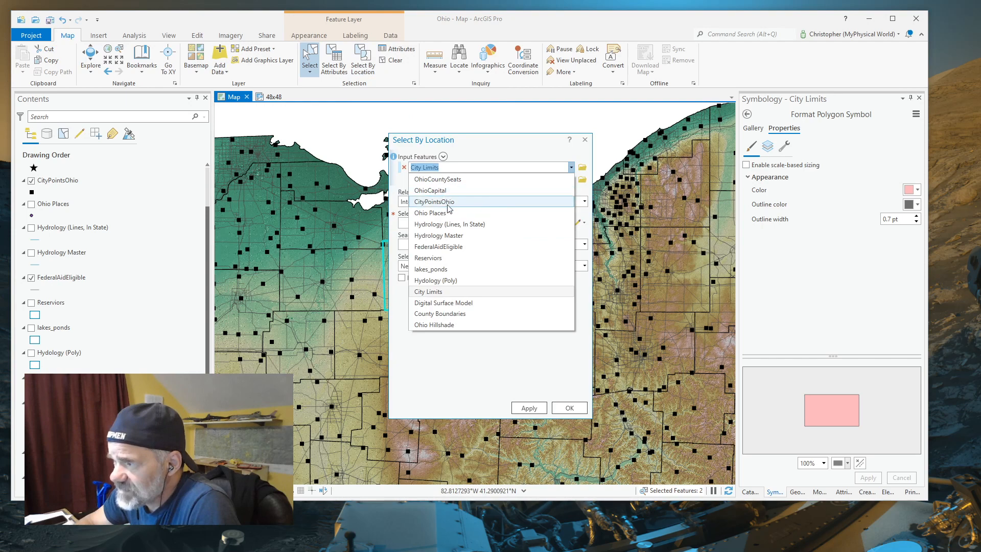
pyautogui.click(483, 202)
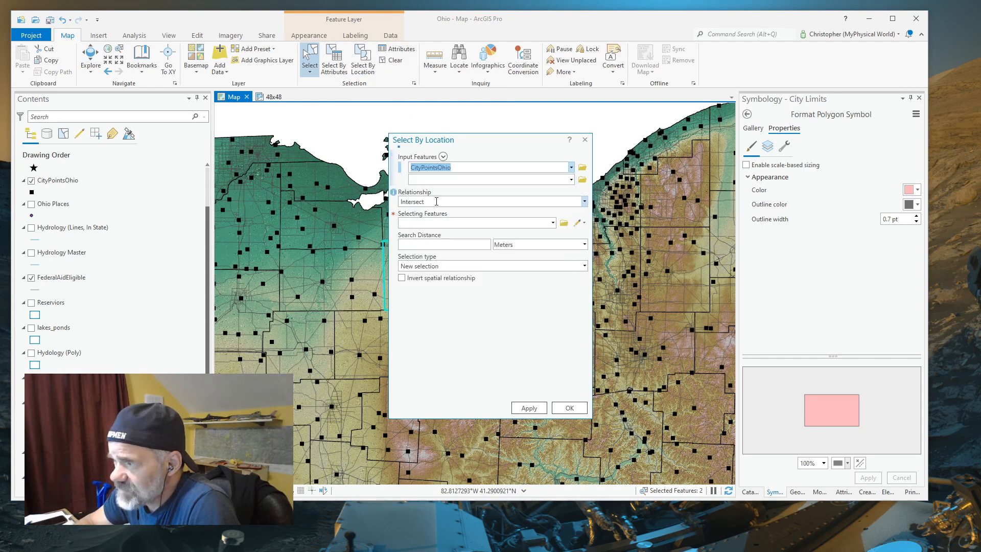
pyautogui.click(584, 202)
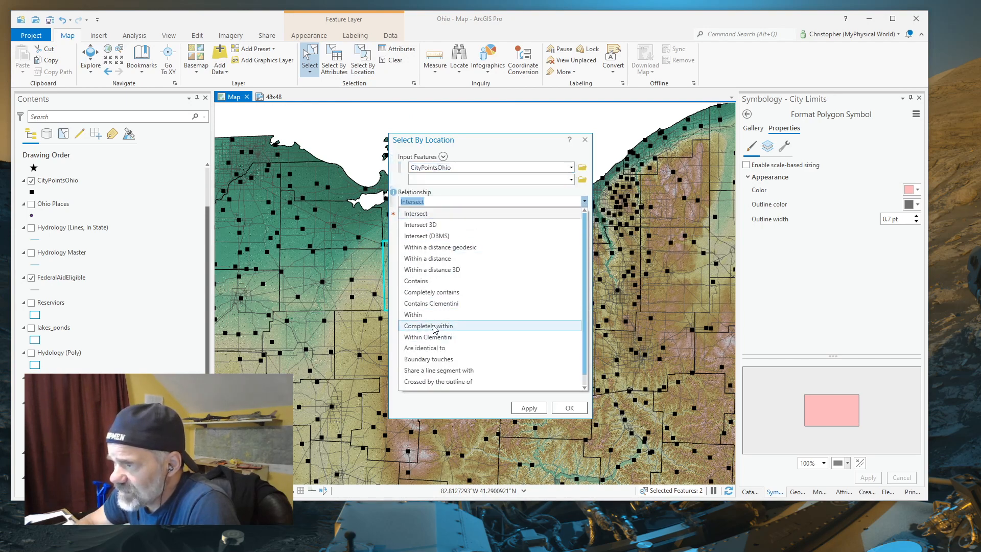
pyautogui.click(433, 328)
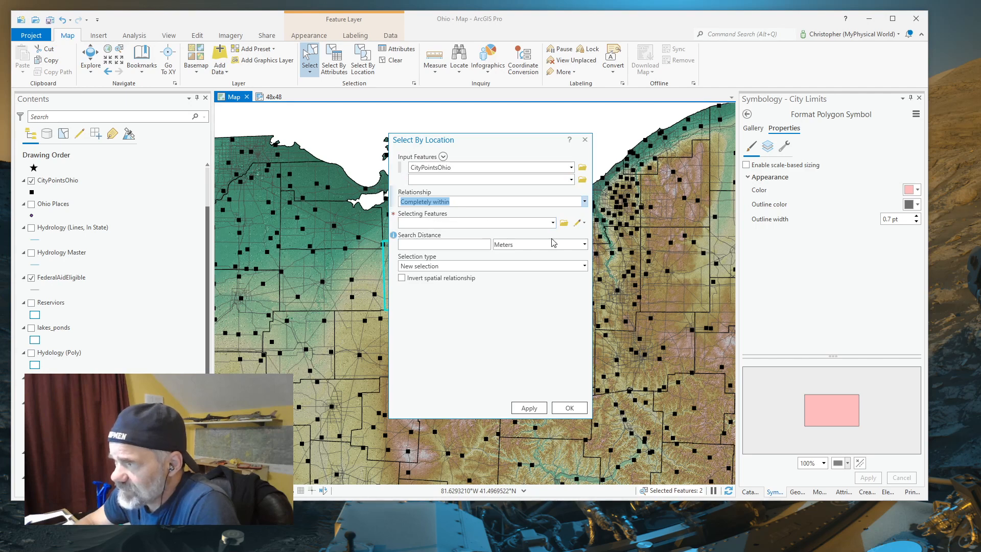
pyautogui.click(552, 222)
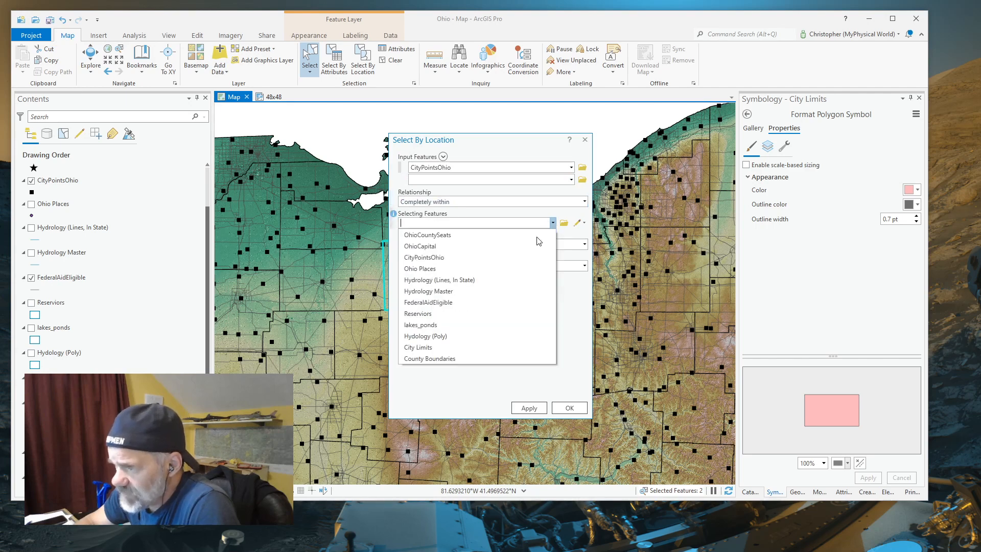
pyautogui.click(437, 358)
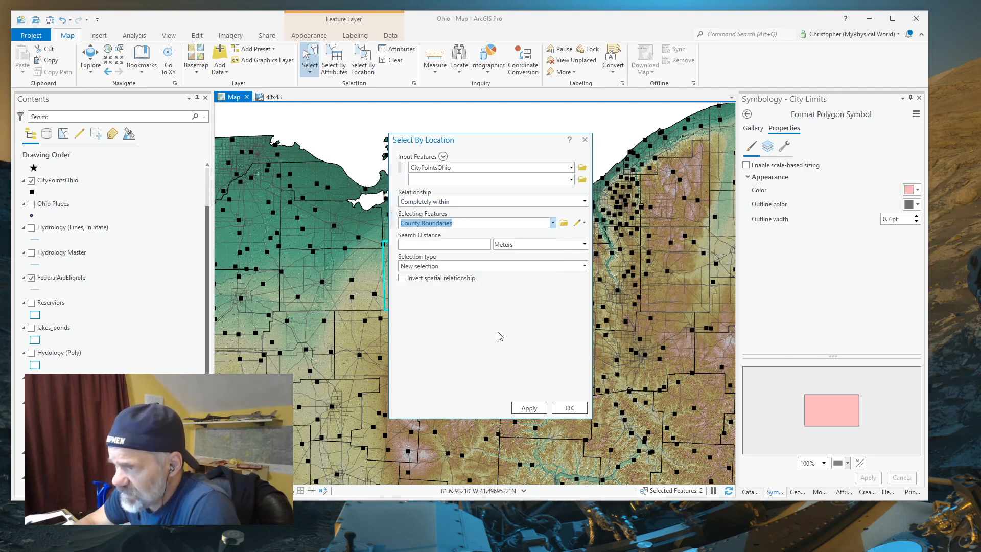
pyautogui.click(536, 412)
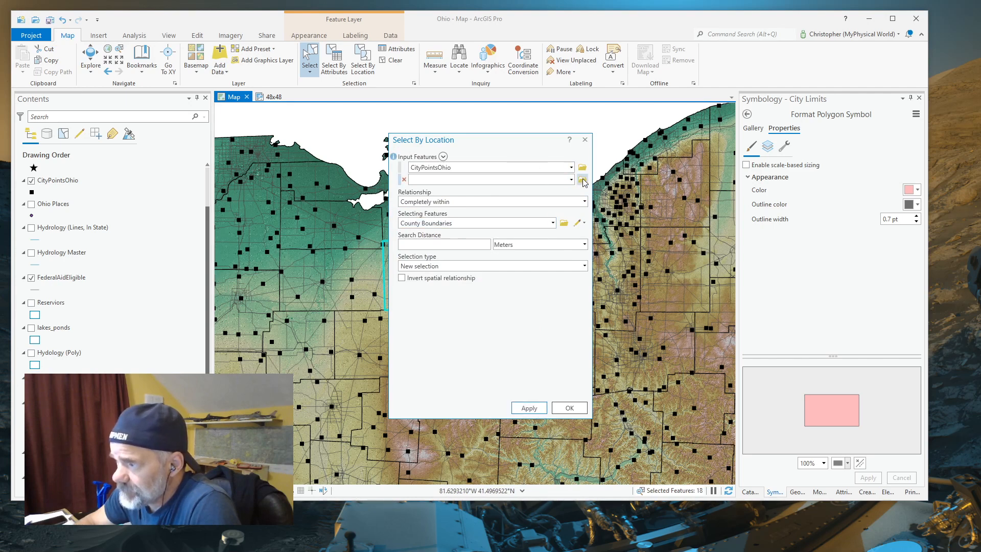
pyautogui.moveTo(504, 148); pyautogui.dragTo(651, 182)
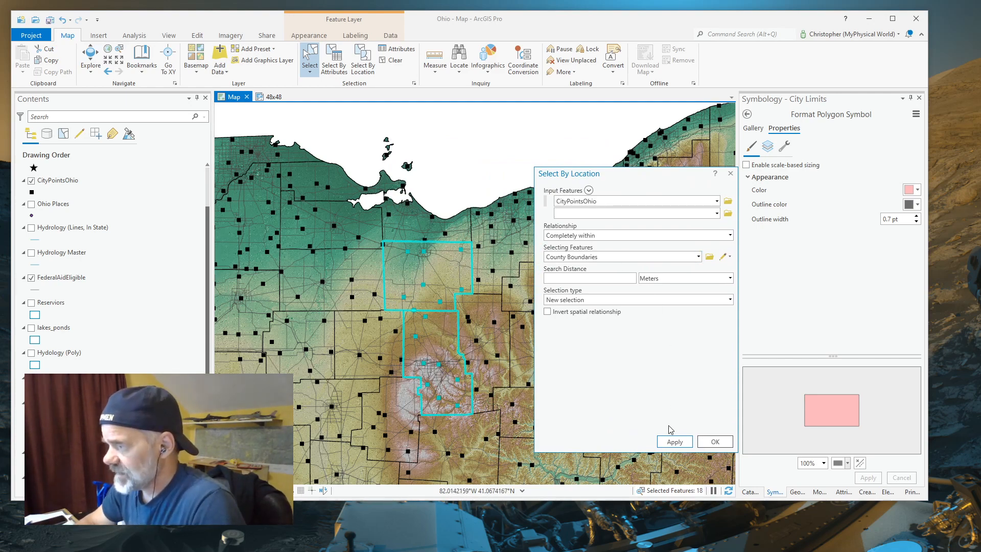
pyautogui.click(732, 175)
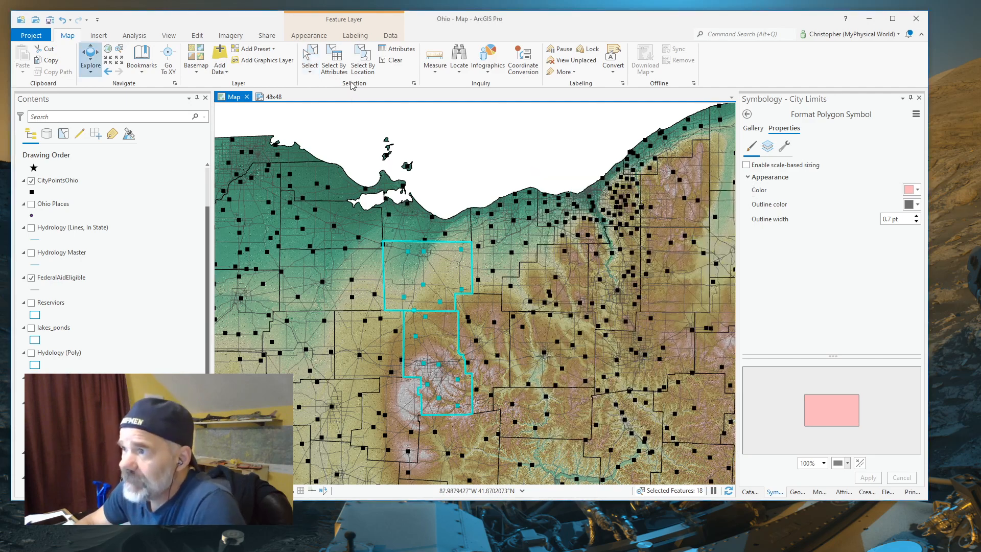
# Clear the selection and apply Select By Location to CityPointsOhio with Completely within and County Boundaries as selecting features
pyautogui.click(393, 63)
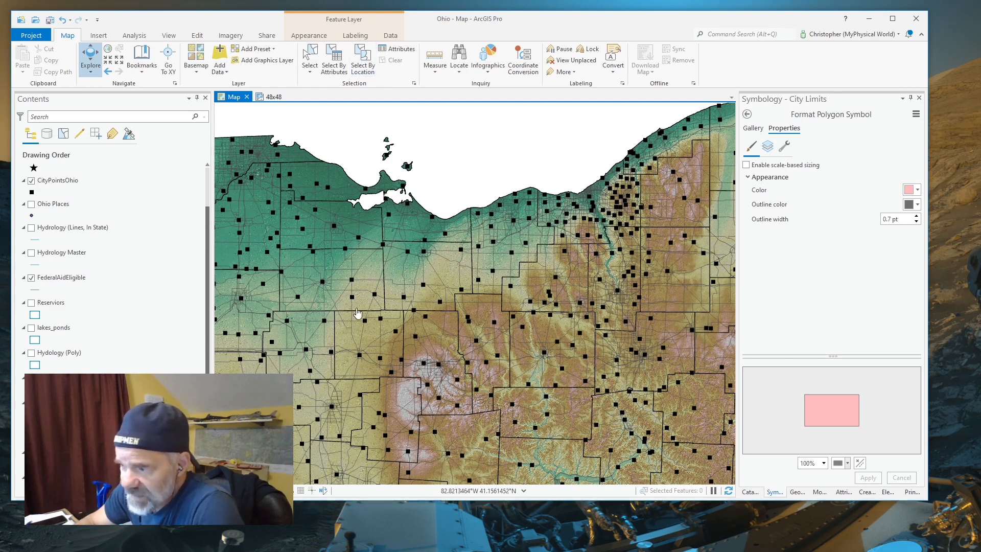
pyautogui.click(363, 64)
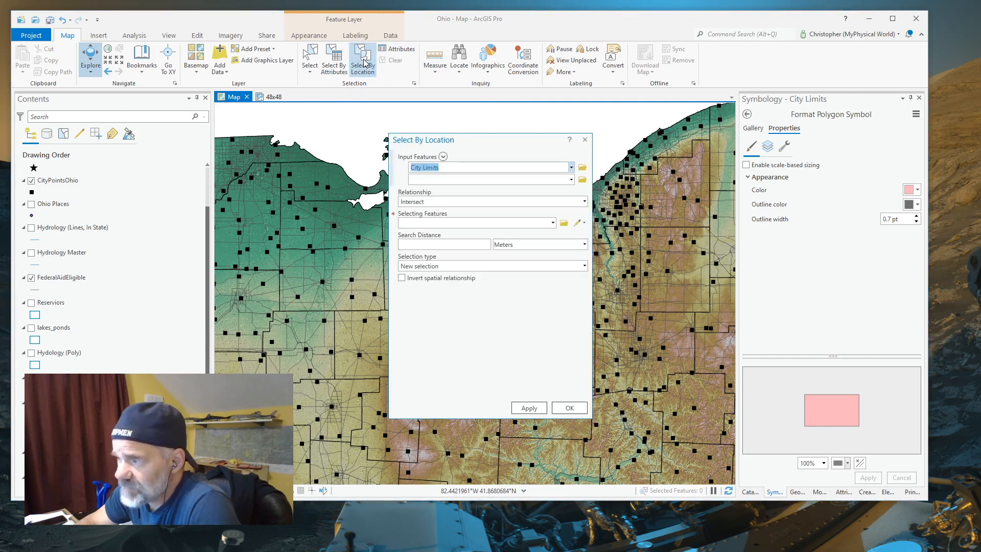
pyautogui.click(571, 168)
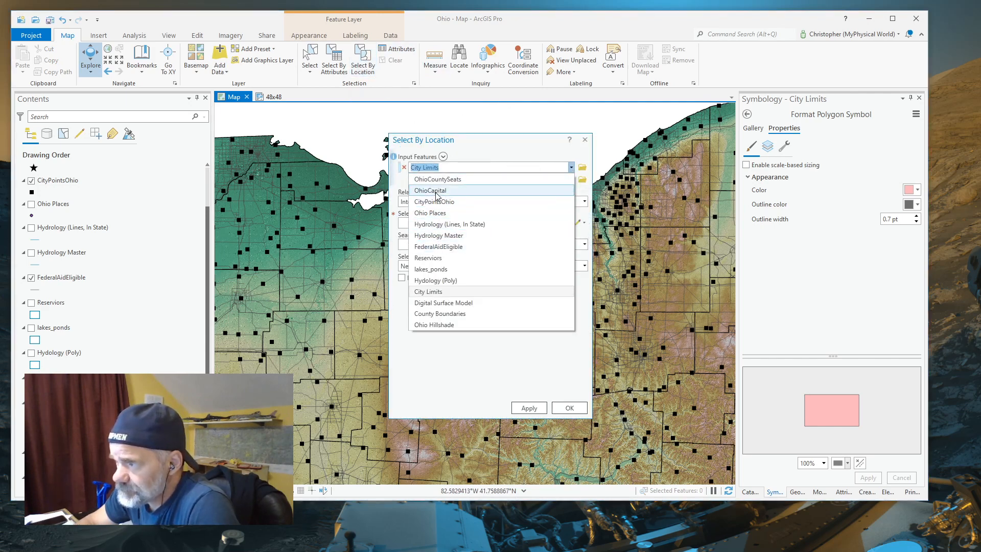
pyautogui.click(436, 204)
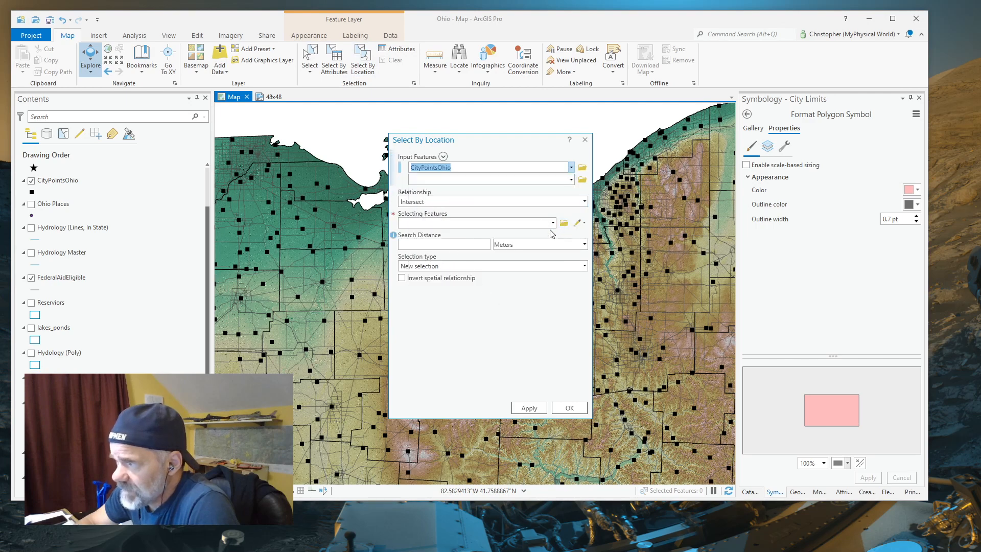
pyautogui.click(585, 201)
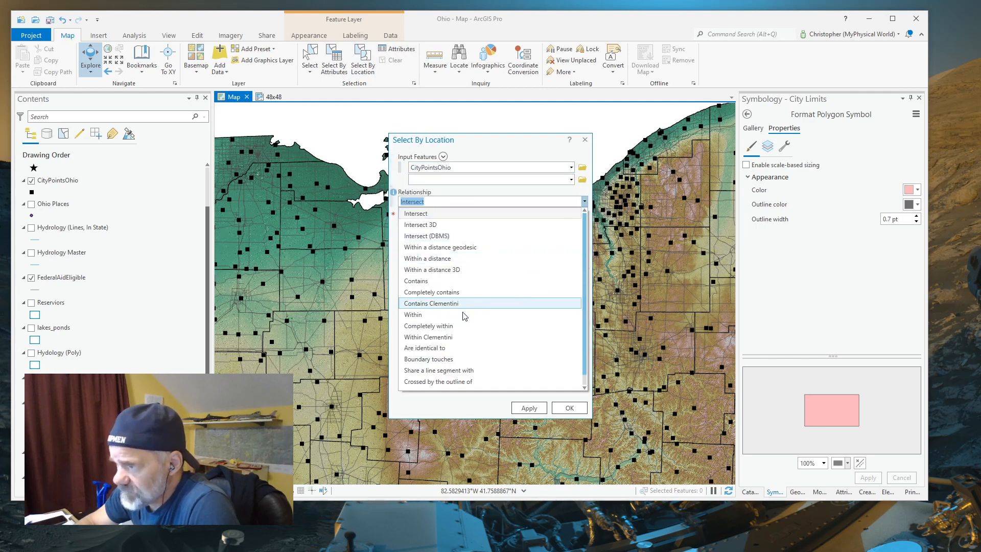
pyautogui.click(447, 325)
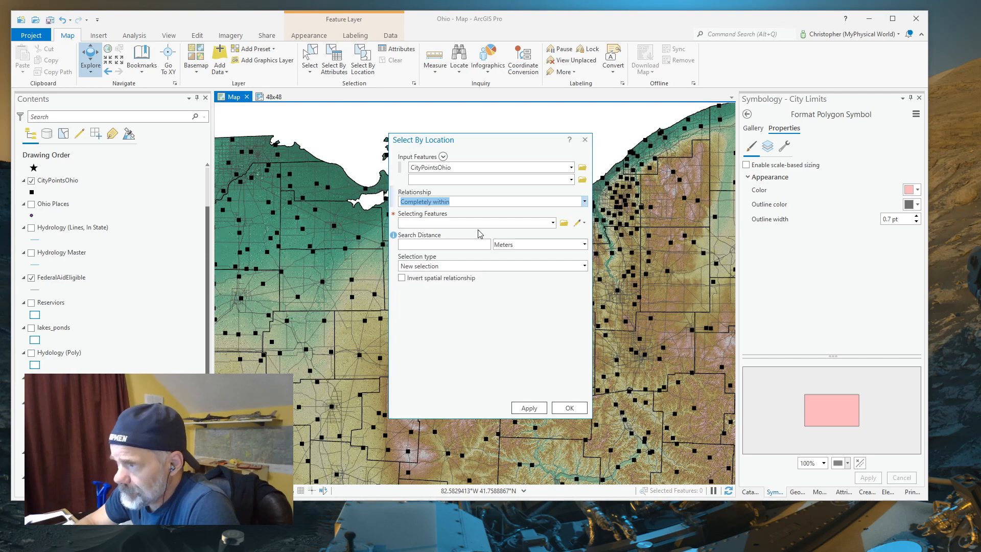
pyautogui.click(553, 223)
pyautogui.click(434, 359)
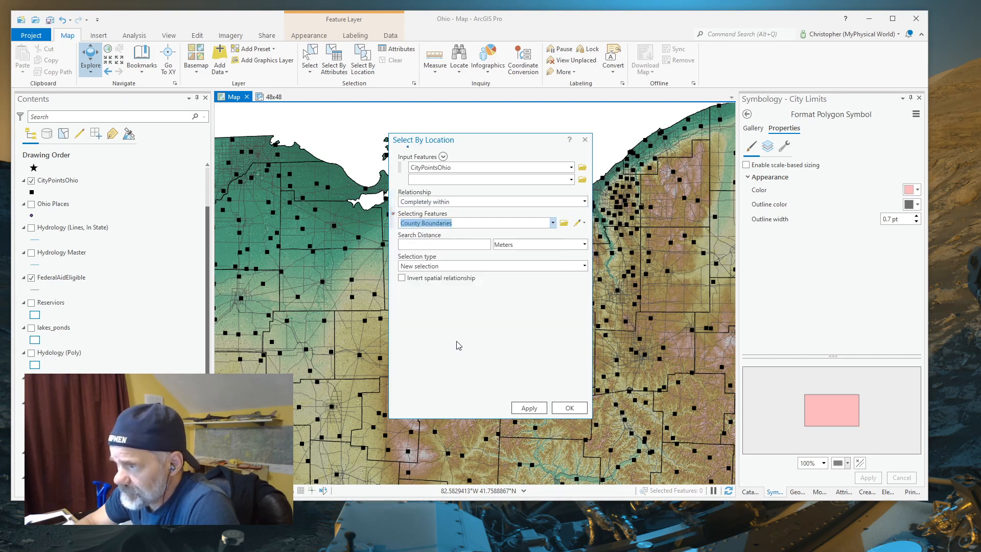
pyautogui.click(530, 408)
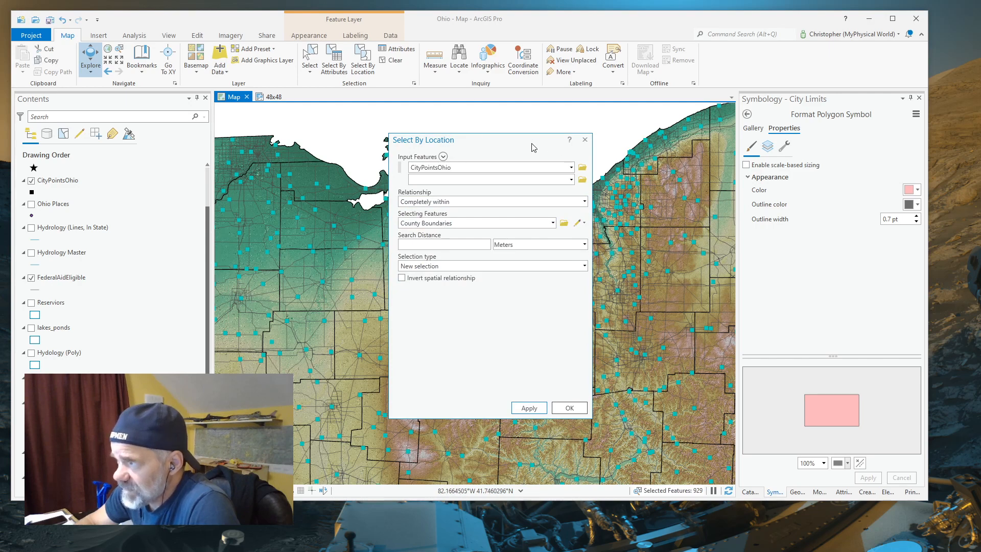
# Close Select By Location and examine the selected city points across the whole state of Ohio
pyautogui.moveTo(533, 147); pyautogui.dragTo(549, 147)
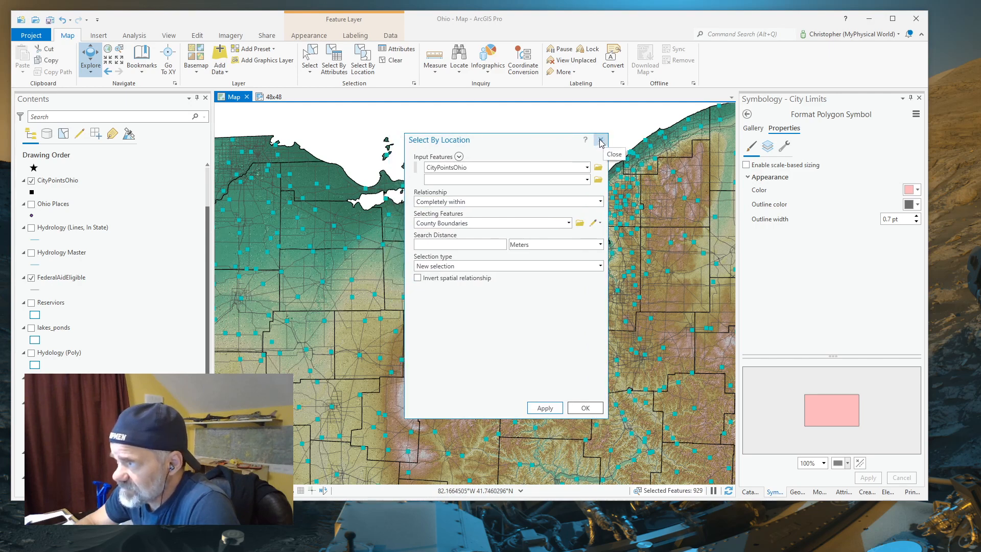
pyautogui.click(600, 141)
pyautogui.scroll(-3, 482, 252)
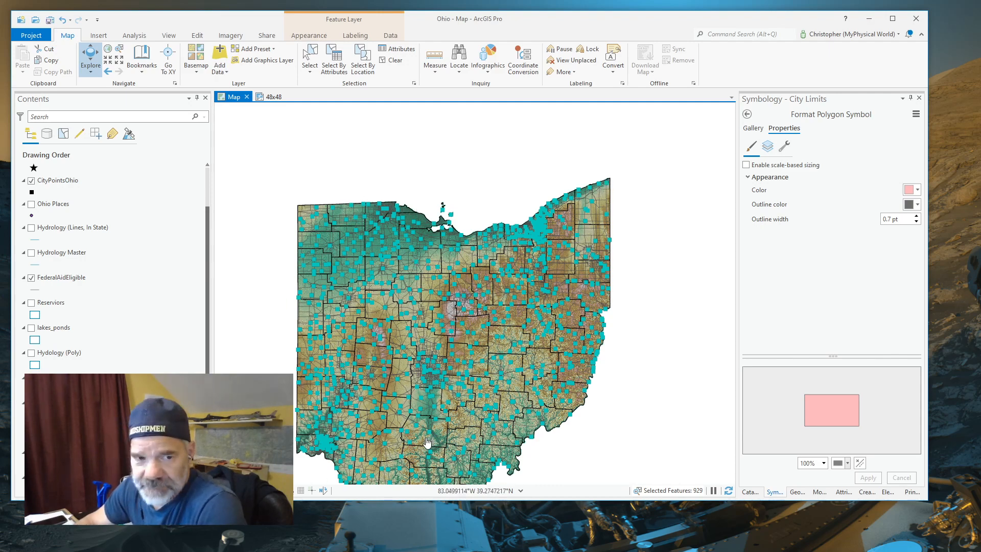
pyautogui.click(435, 290)
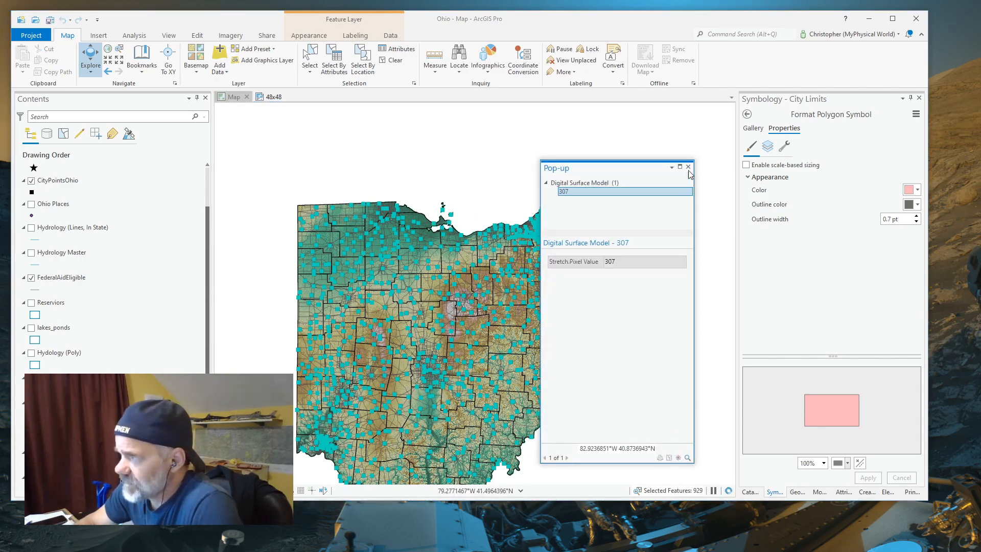
# Close the pop-up and select four separate counties on the map, in north-central, western, northeastern and southern Ohio
pyautogui.click(688, 167)
pyautogui.click(310, 59)
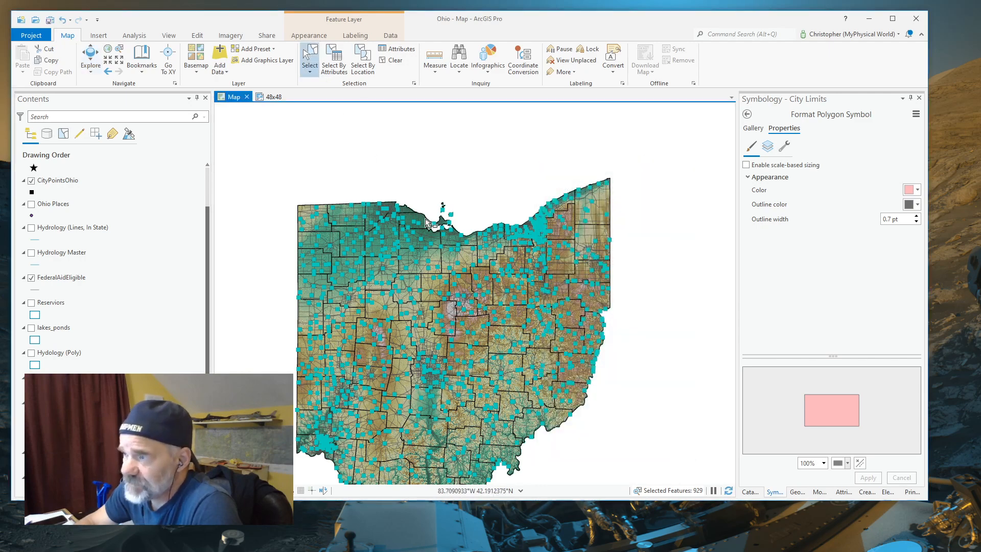
pyautogui.click(466, 300)
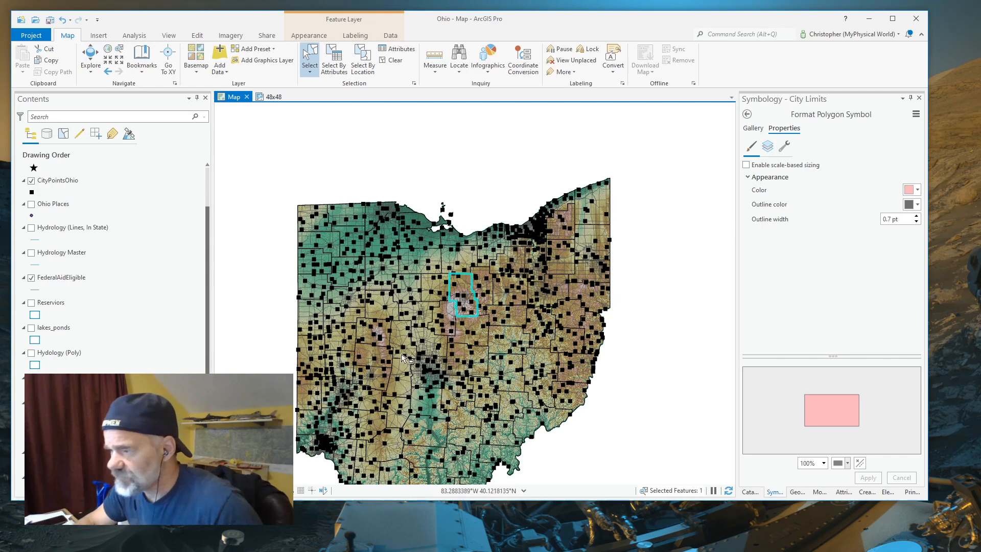
pyautogui.keyDown('shift'); pyautogui.click(372, 338); pyautogui.keyUp('shift')
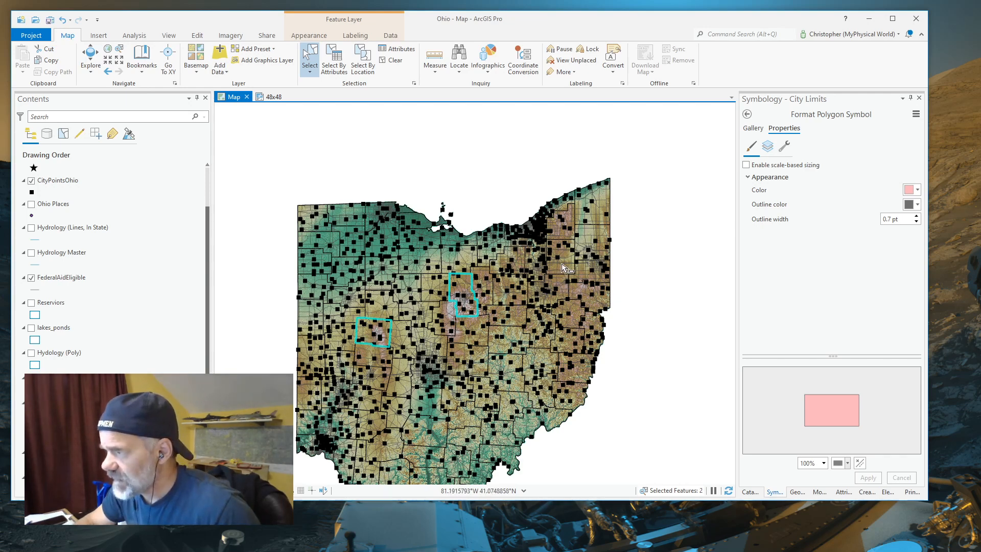
pyautogui.keyDown('shift'); pyautogui.click(564, 268); pyautogui.keyUp('shift')
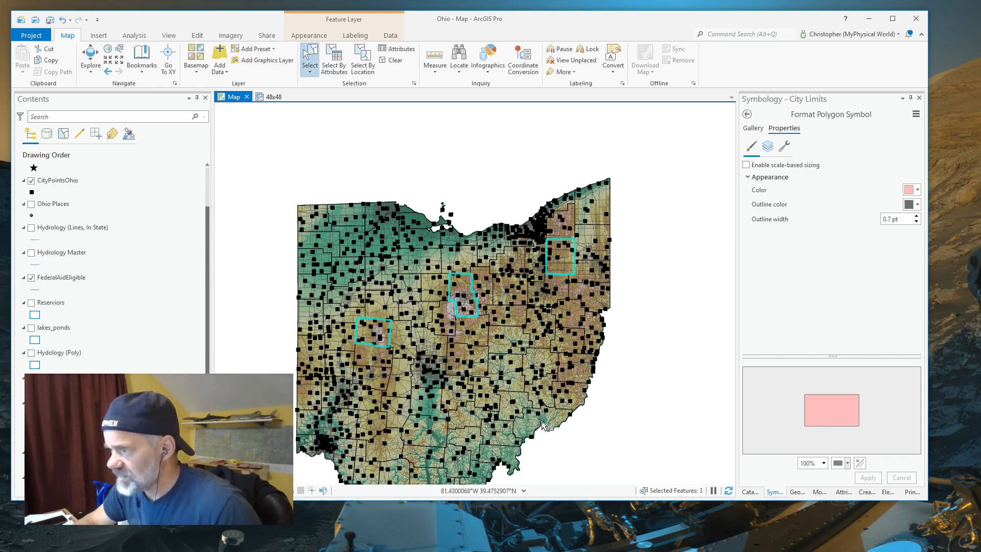
pyautogui.keyDown('shift'); pyautogui.click(465, 441); pyautogui.keyUp('shift')
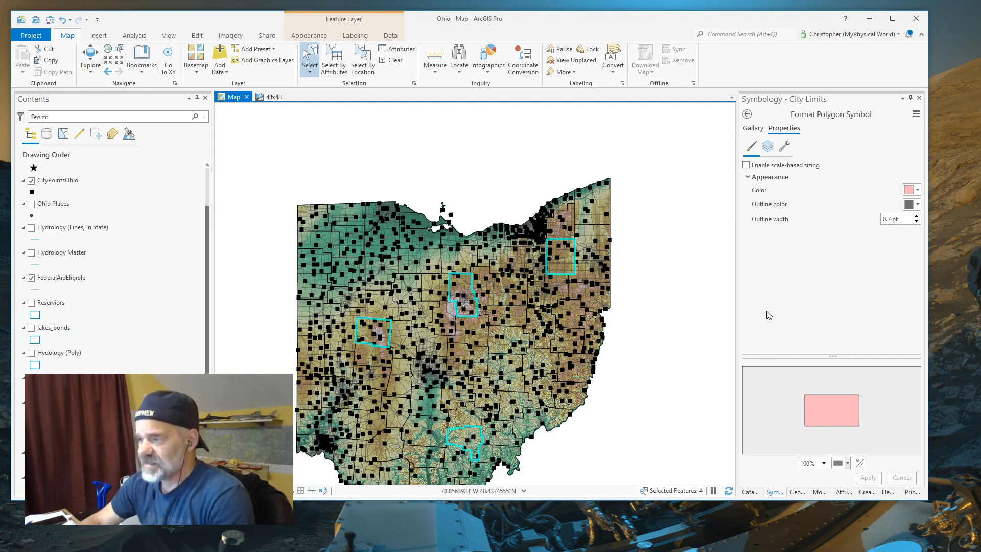
# Use Select By Location to select CityPointsOhio features completely within the four selected County Boundaries features, inspect the map, and close the dialog
pyautogui.click(364, 67)
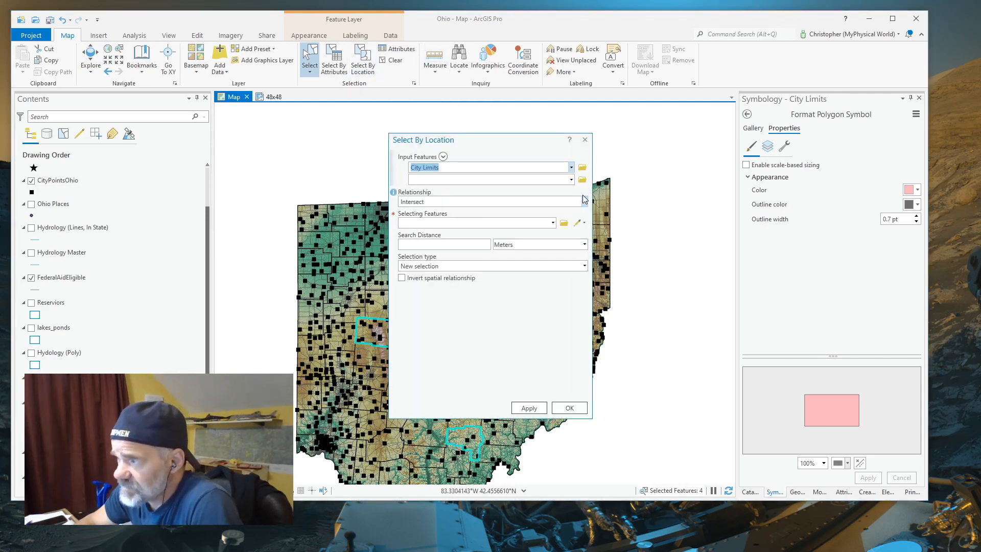
pyautogui.click(570, 168)
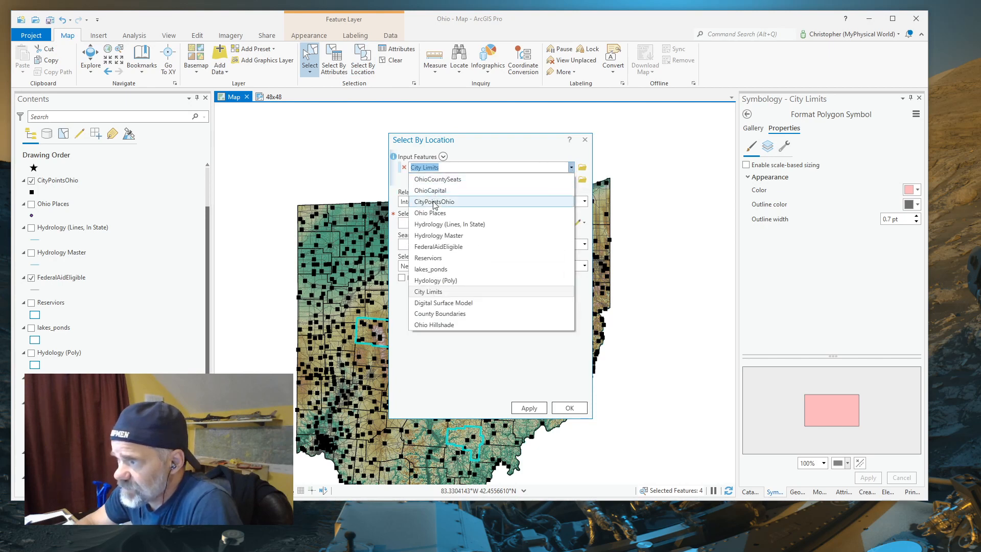
pyautogui.click(437, 204)
pyautogui.click(585, 201)
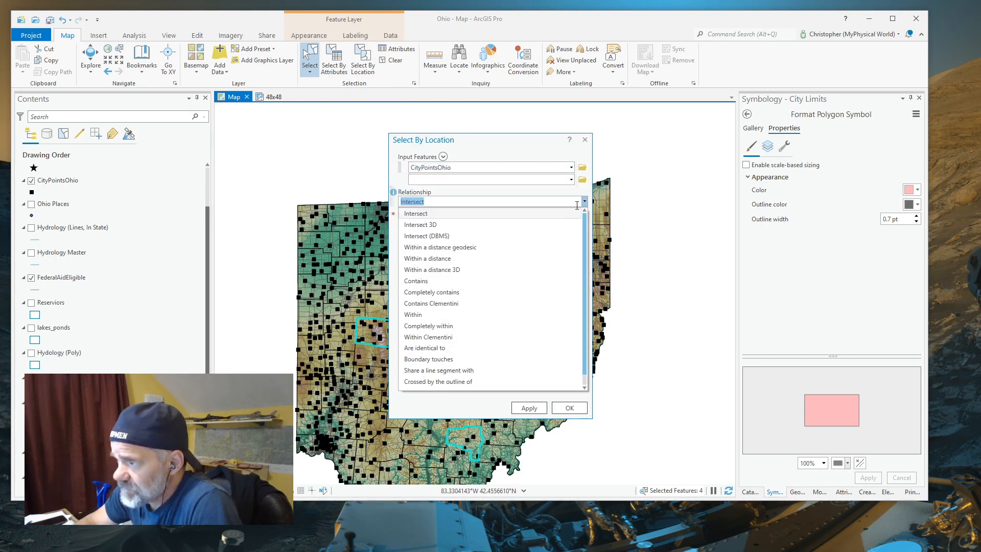
pyautogui.click(432, 327)
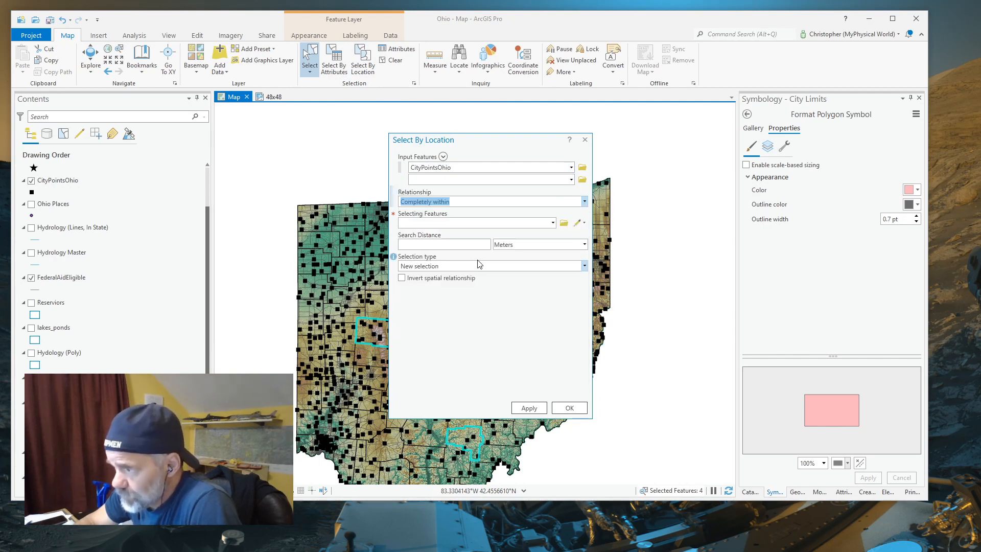
pyautogui.click(553, 223)
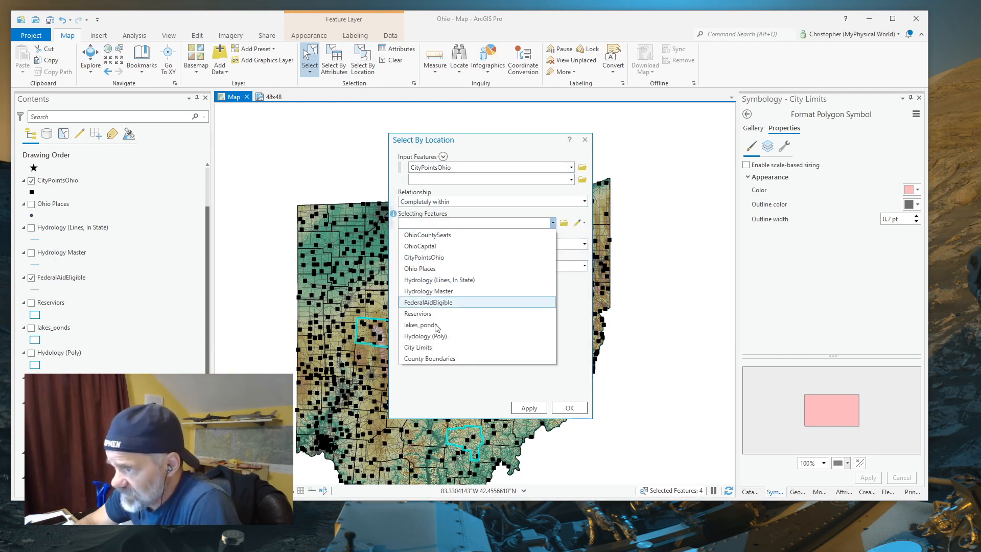
pyautogui.click(435, 359)
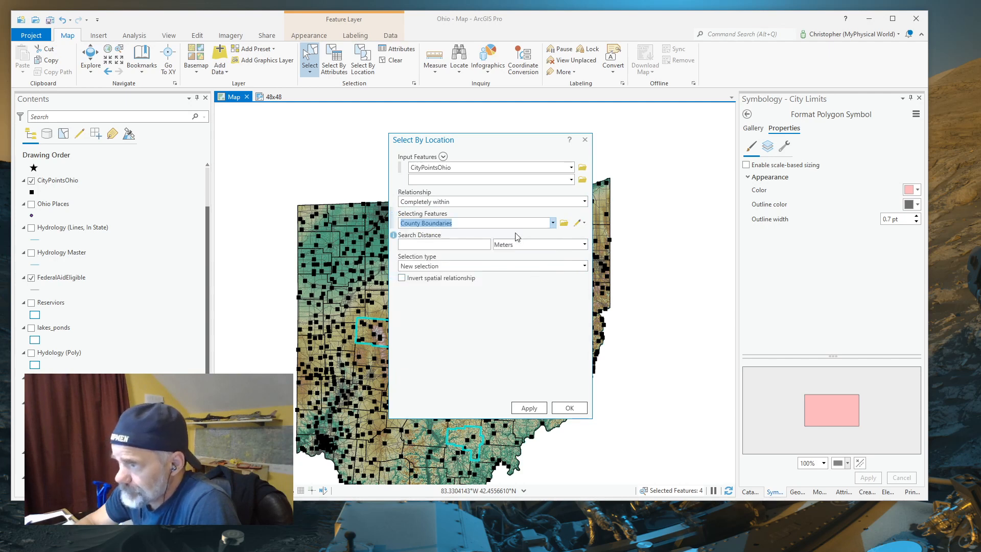
pyautogui.click(526, 407)
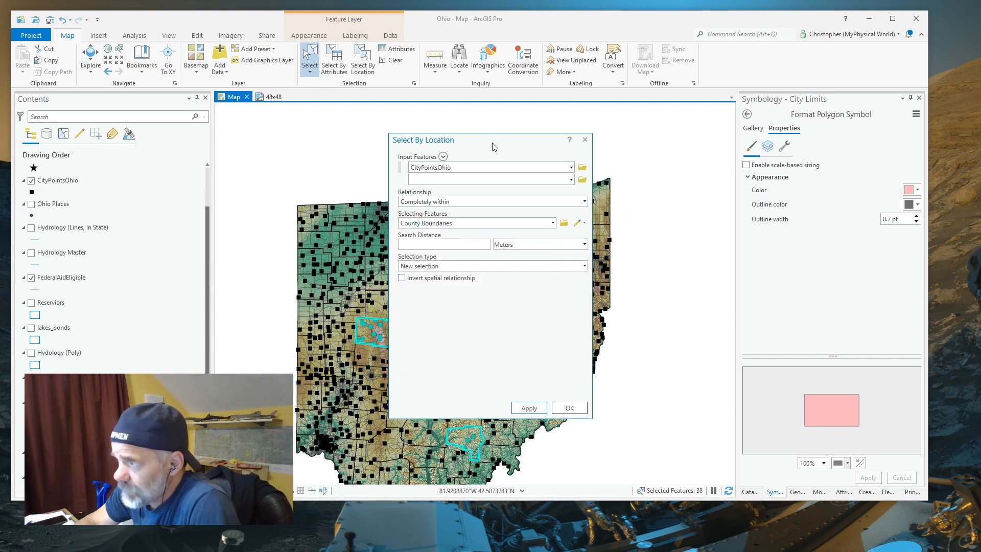
pyautogui.moveTo(494, 146); pyautogui.dragTo(707, 118)
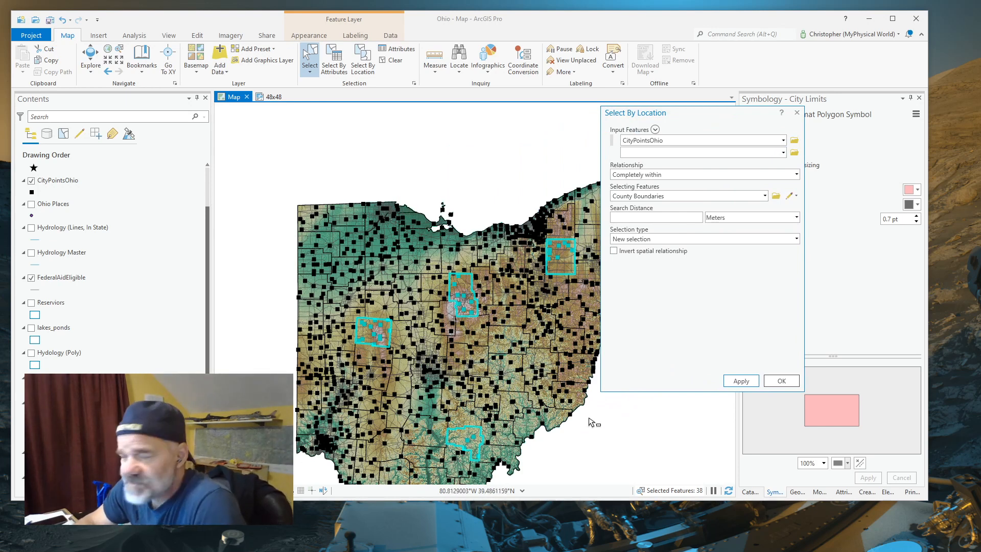
pyautogui.moveTo(714, 120); pyautogui.dragTo(482, 168)
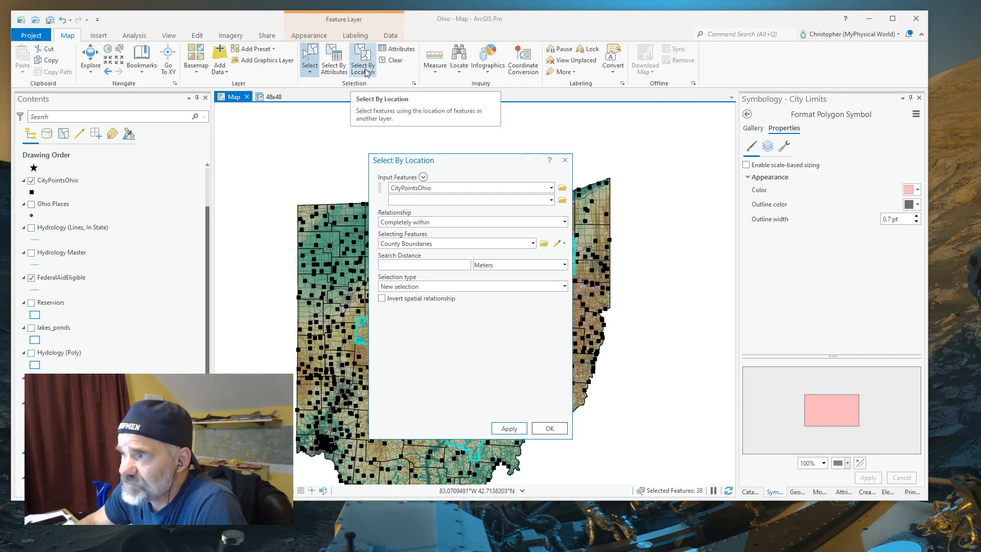
pyautogui.click(565, 161)
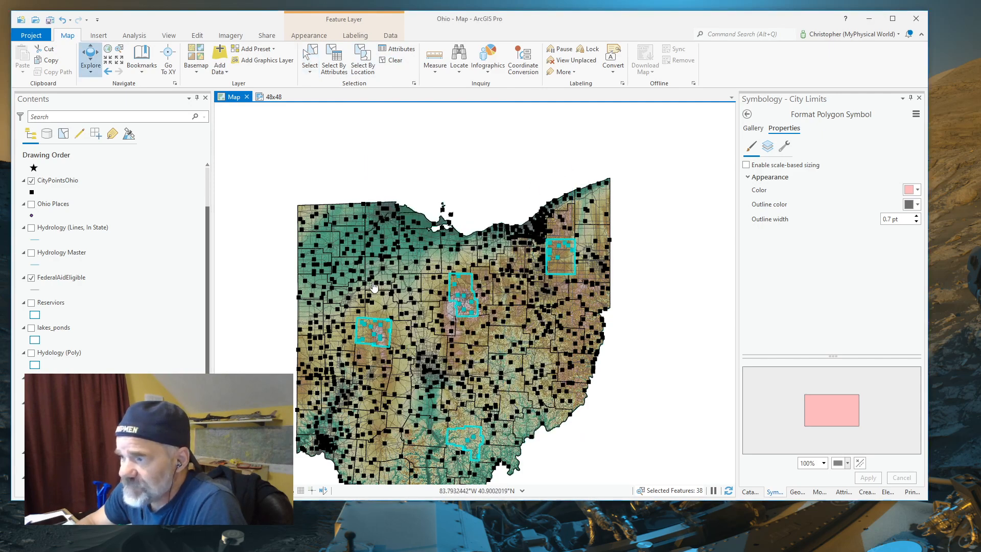